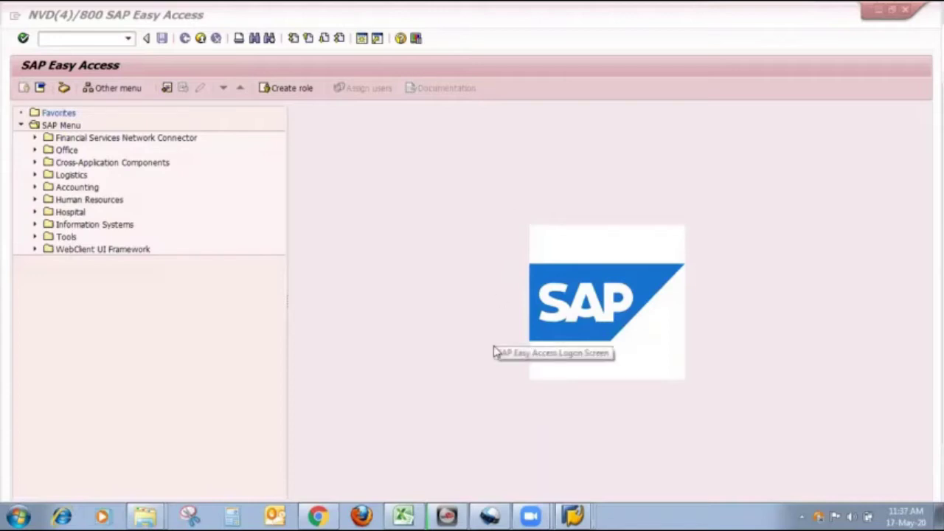
Switch to the Inspection Type in QM workbook in Excel and review the functional area, status and stock relevance of inspection type 04.
left_click(403, 516)
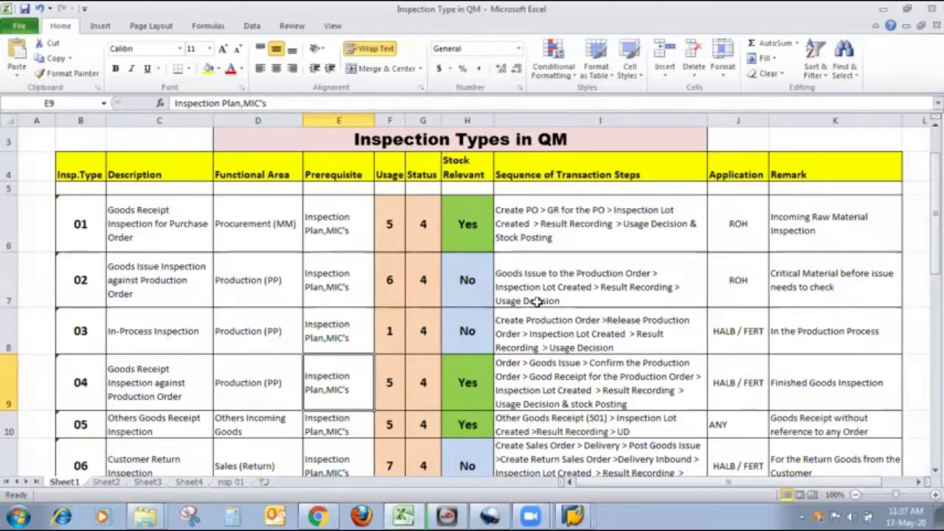
left_click(183, 391)
left_click(238, 394)
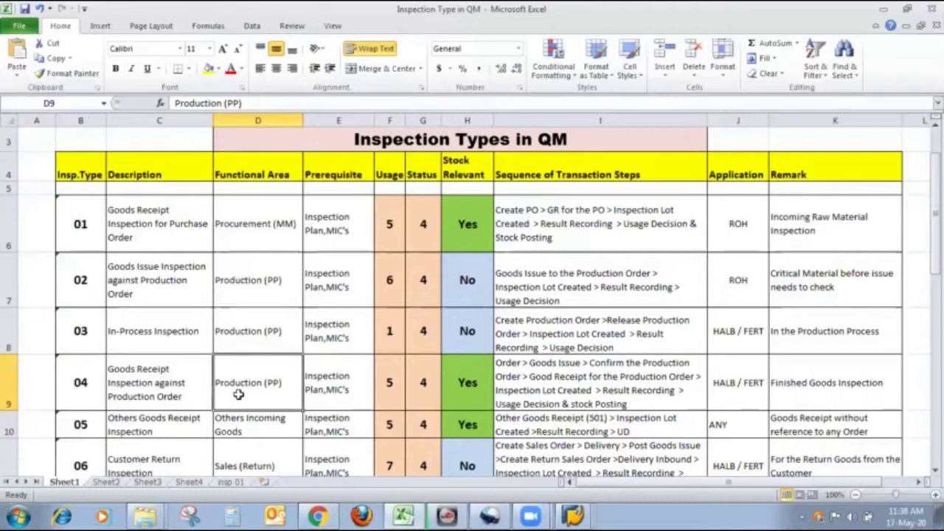
left_click(428, 384)
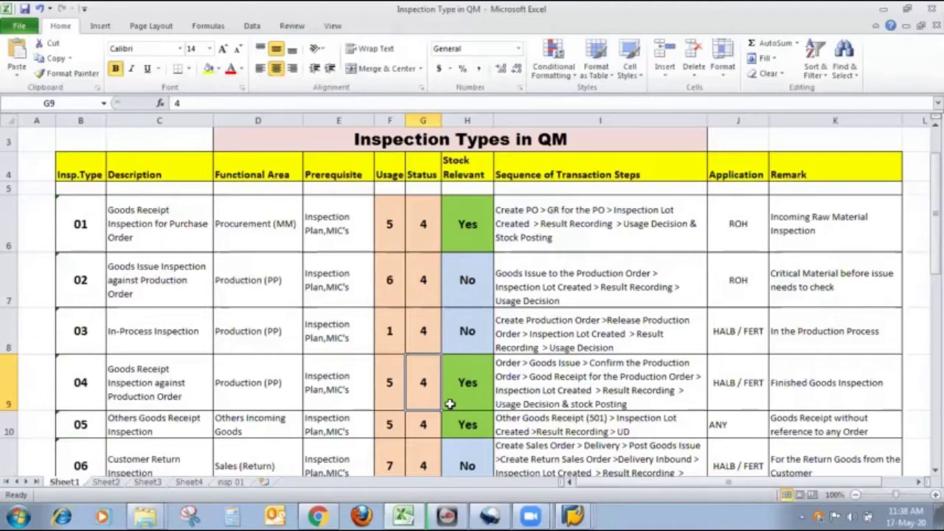
left_click(462, 401)
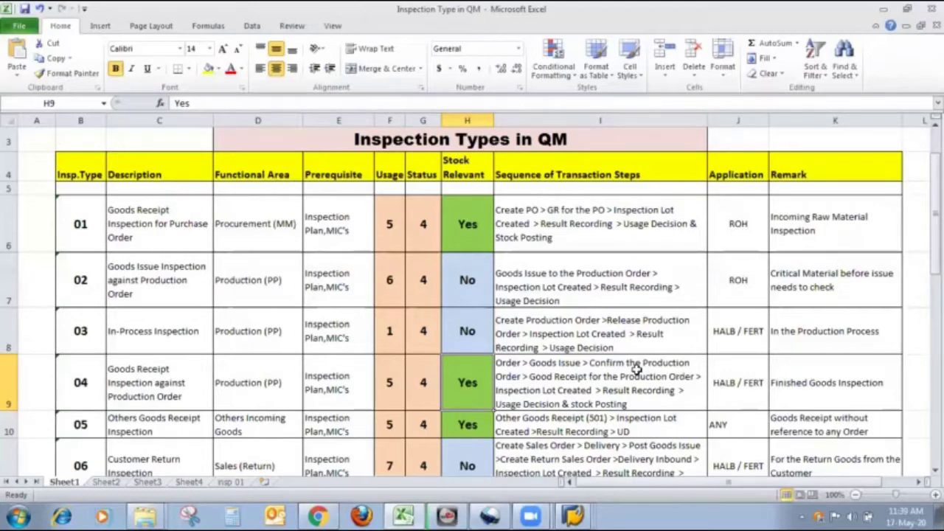
Switch to the SAP Change Material session and open only the Quality Management view of material 1921 for plant 1000.
left_click(572, 515)
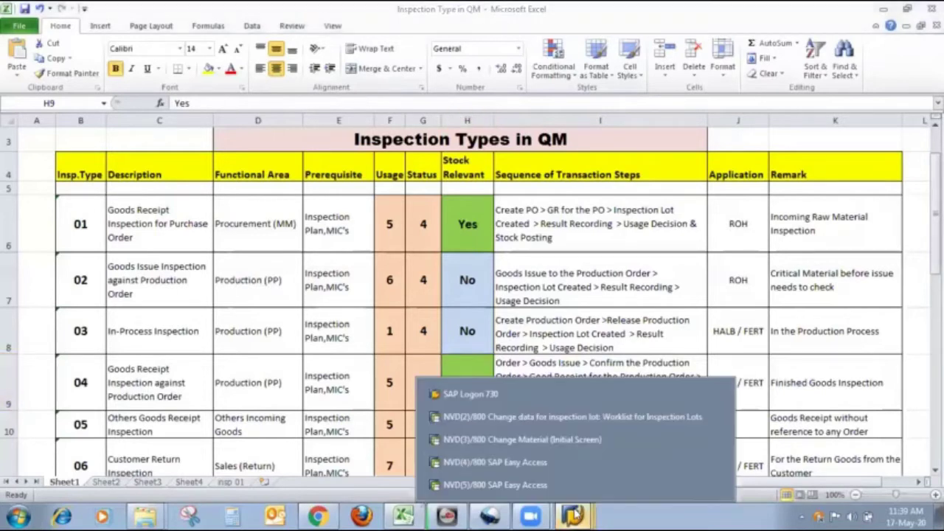
left_click(522, 440)
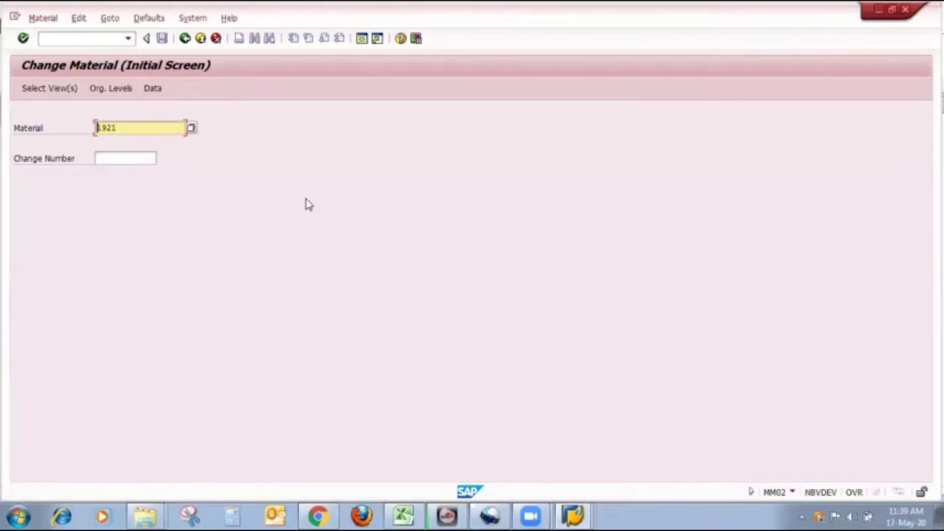
key("Return")
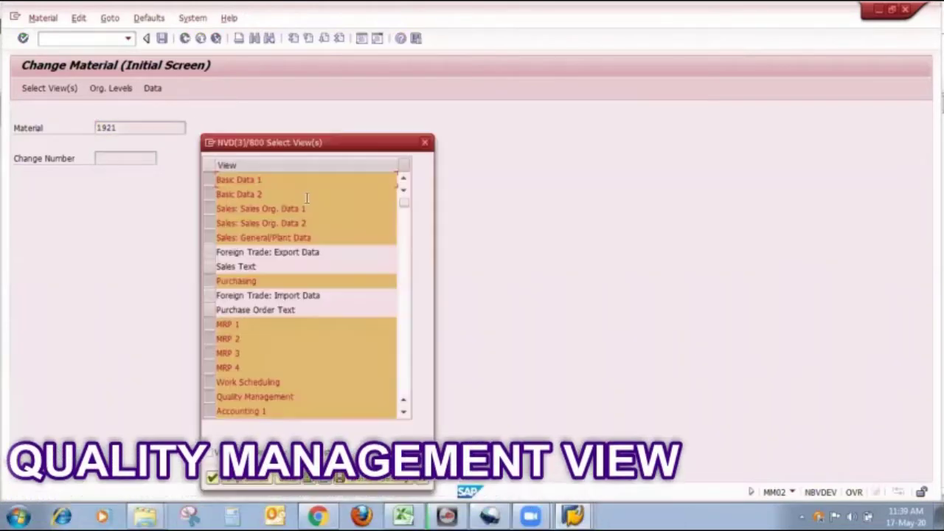
left_click(324, 478)
left_click(210, 396)
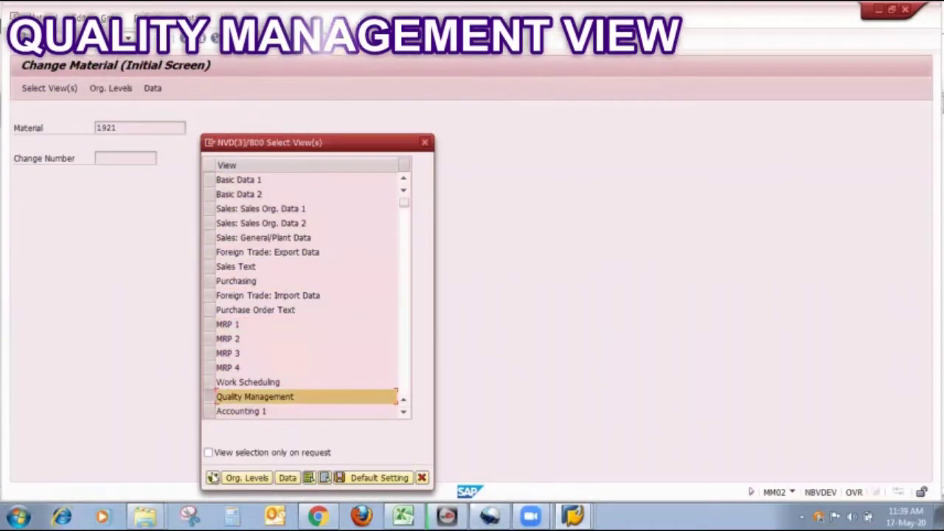
key("Return")
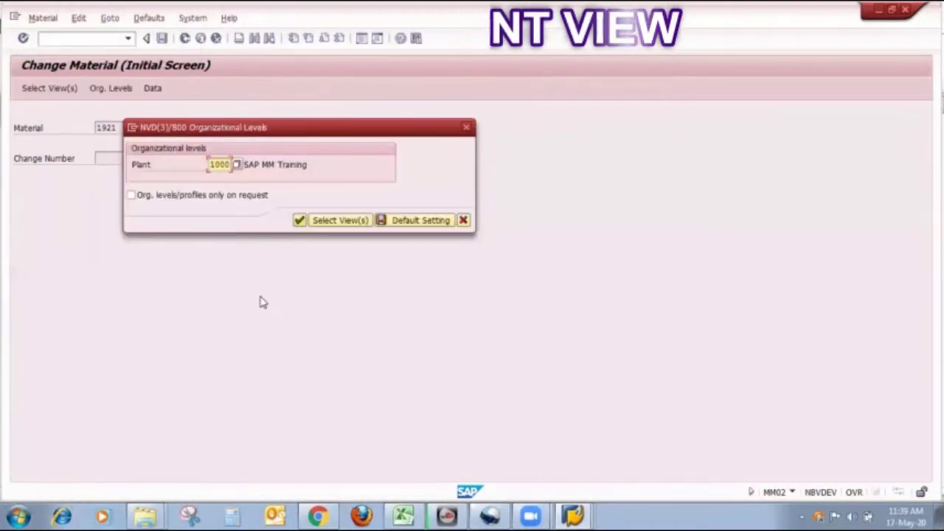
left_click(301, 222)
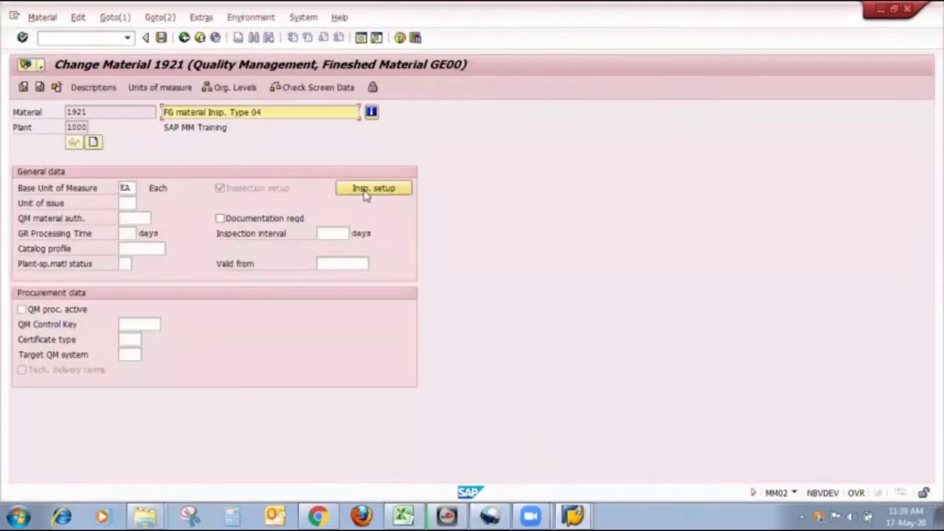
Review the material's inspection setup data for inspection type 04, accept it and save the material.
left_click(365, 193)
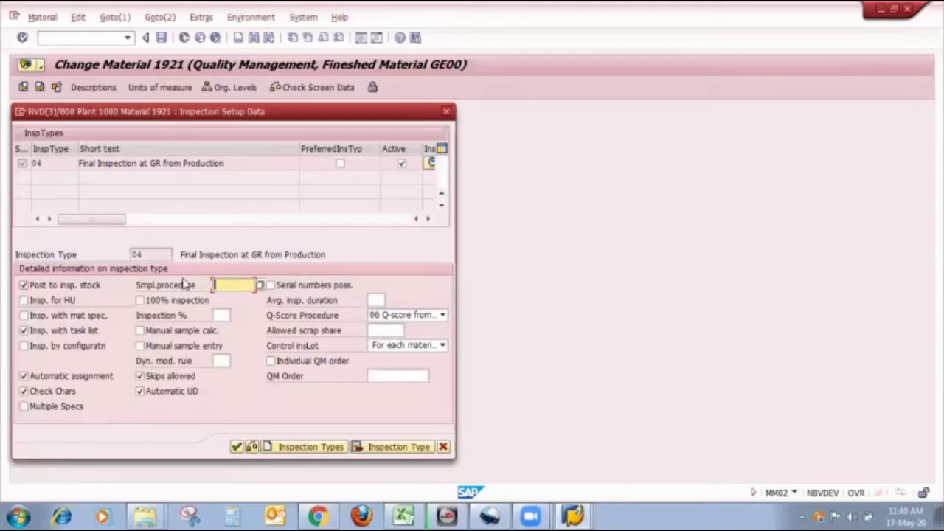
left_click(236, 446)
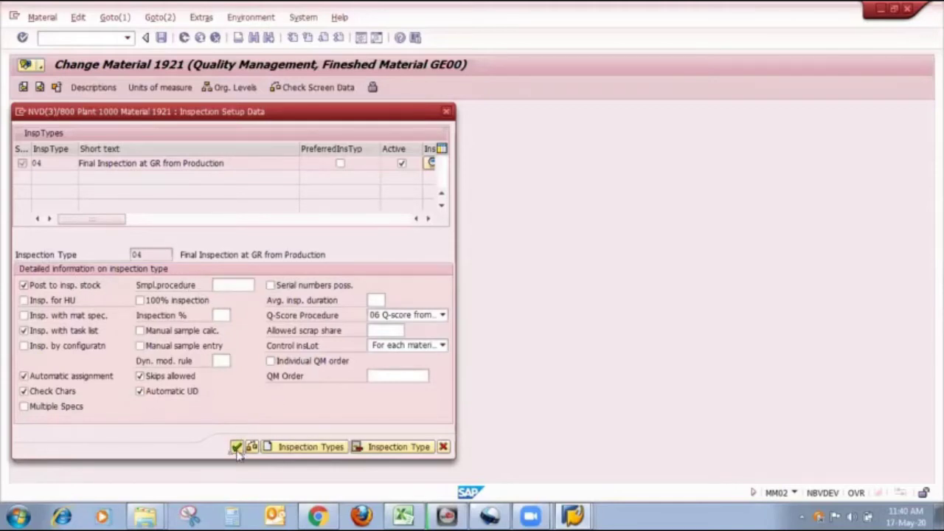
left_click(161, 36)
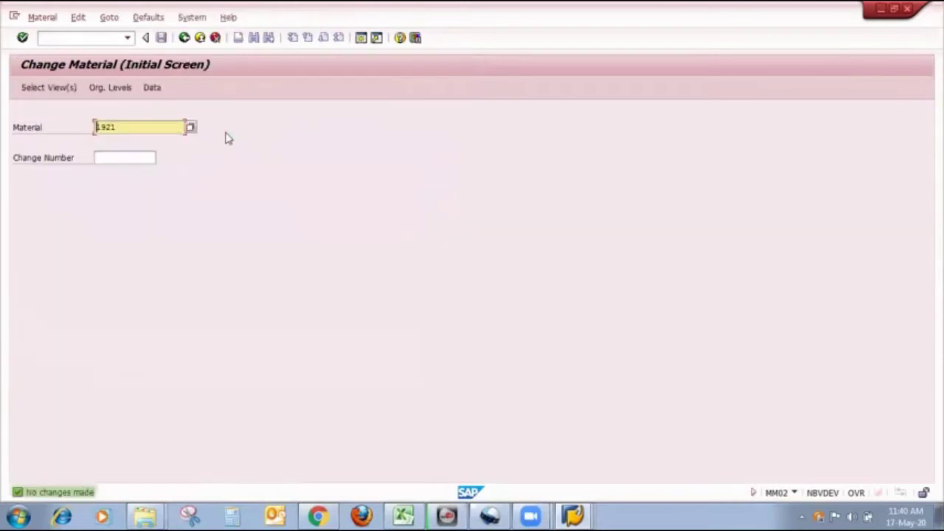
Run transaction CS03, display the BOM items of material 1921 in plant 1000 with usage 1, and return to the initial screen.
left_click(140, 128)
left_click_drag(140, 128, 93, 127)
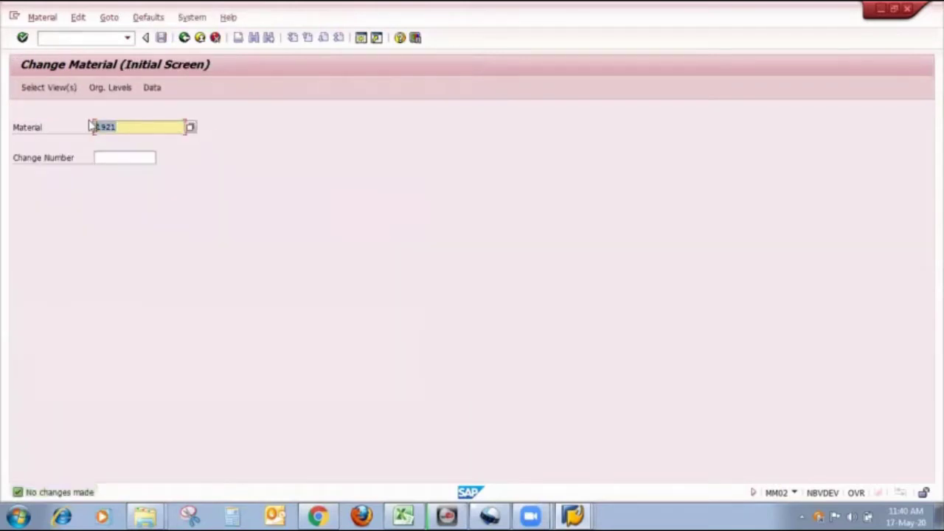
left_click(86, 39)
type("/n")
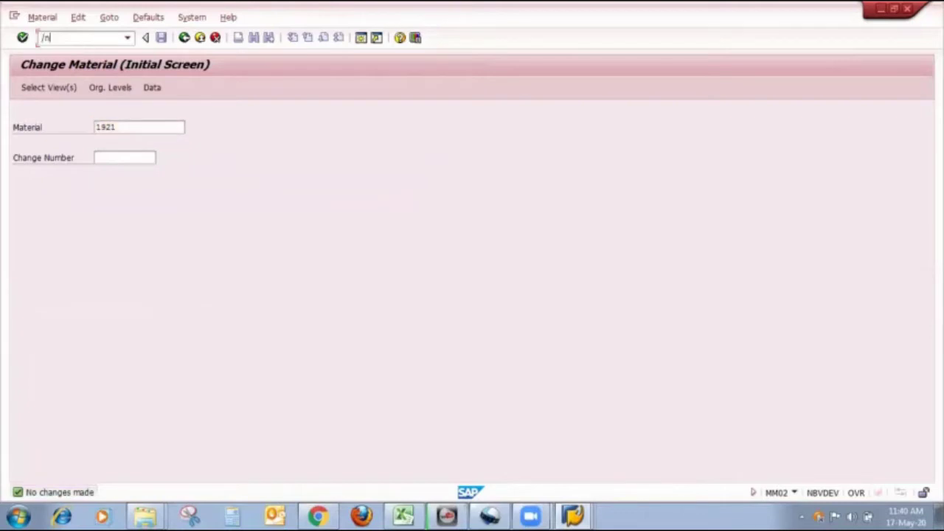
type("cs03")
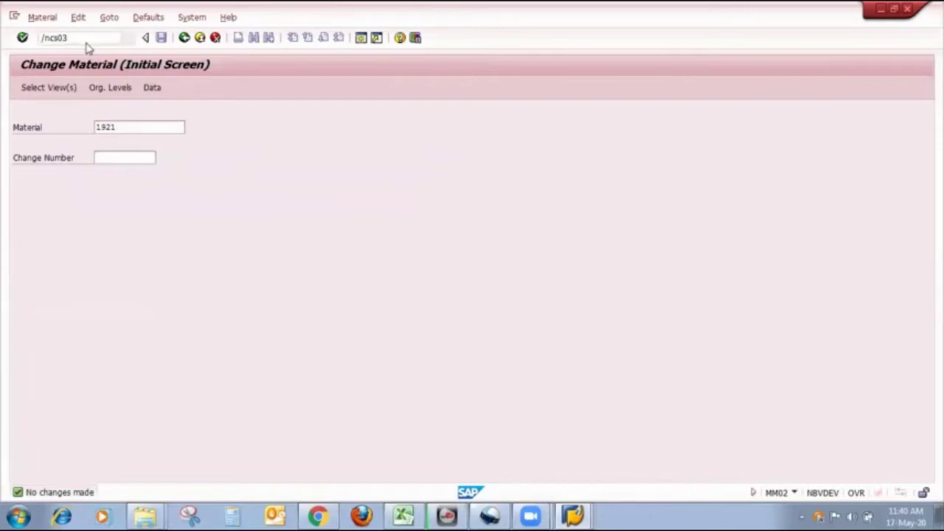
key("Return")
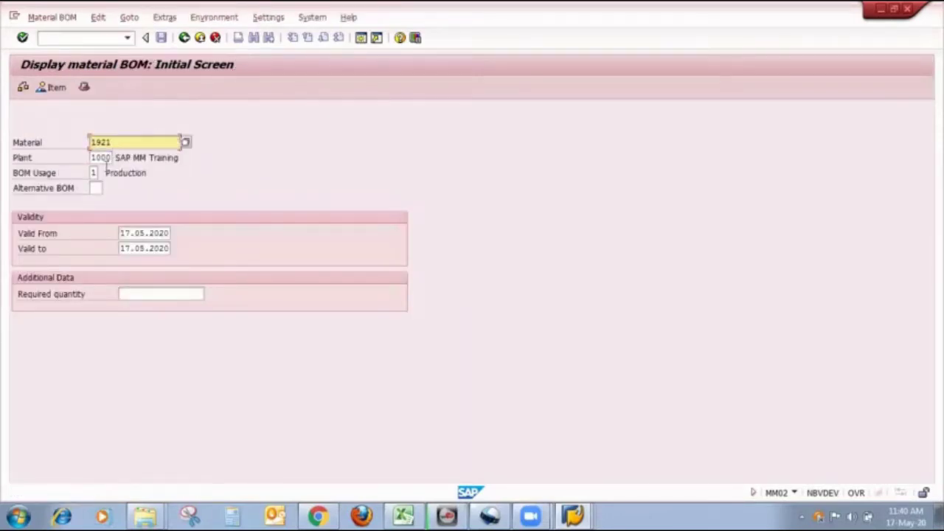
left_click(94, 173)
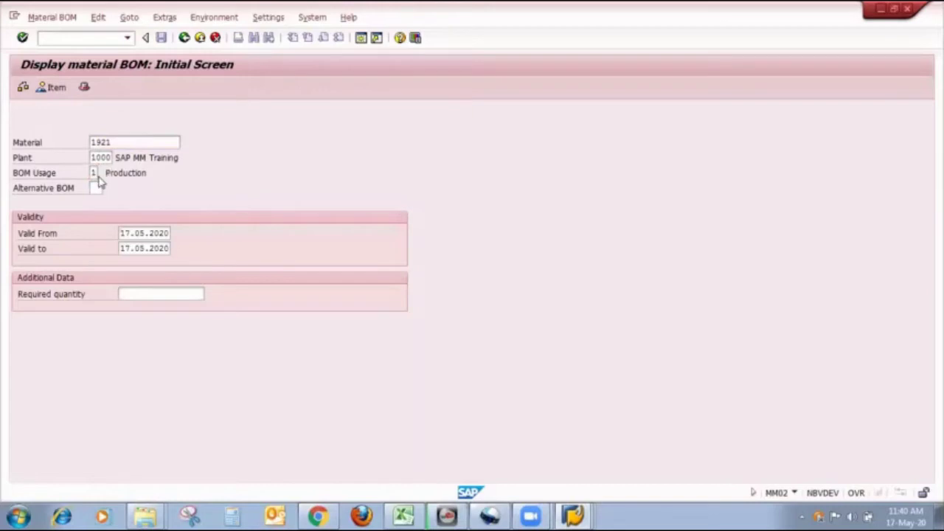
key("Return")
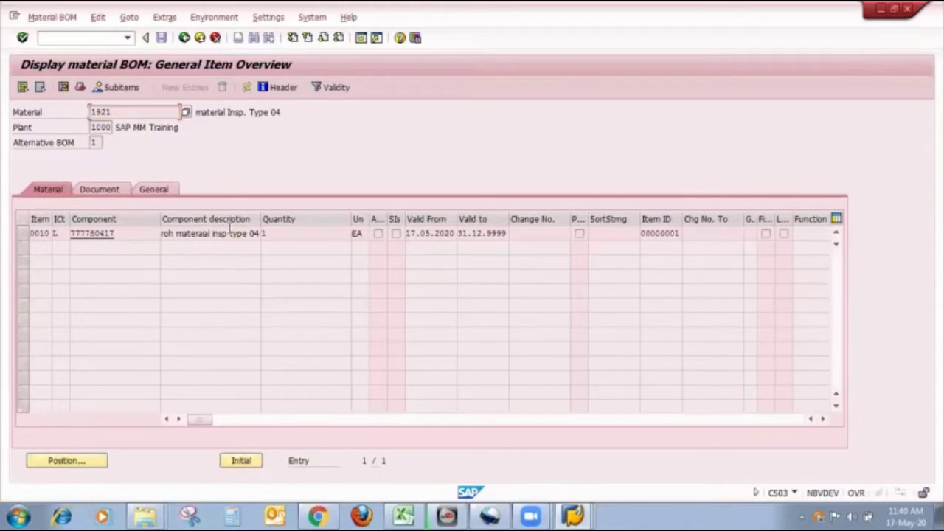
left_click(184, 37)
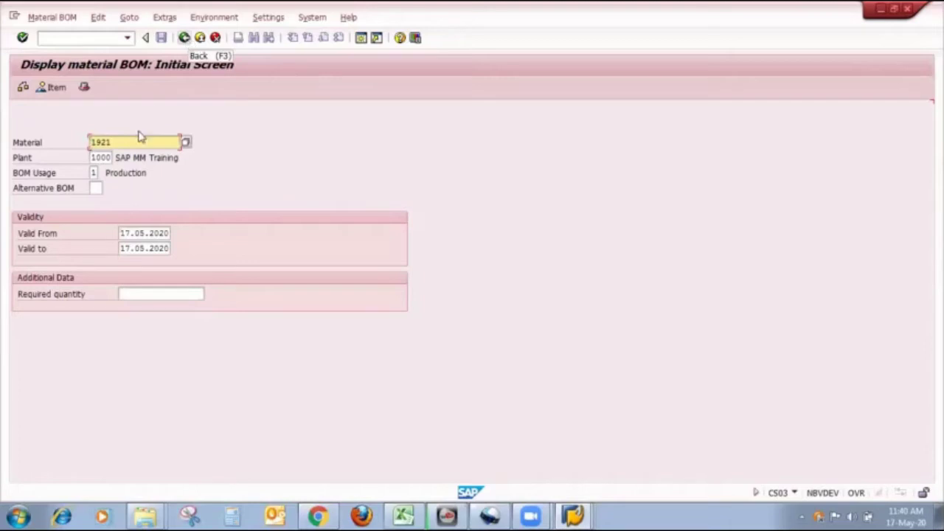
Run transaction CA03 and display the routing operations of material 1921 in plant 1000.
left_click(104, 39)
type("/nc")
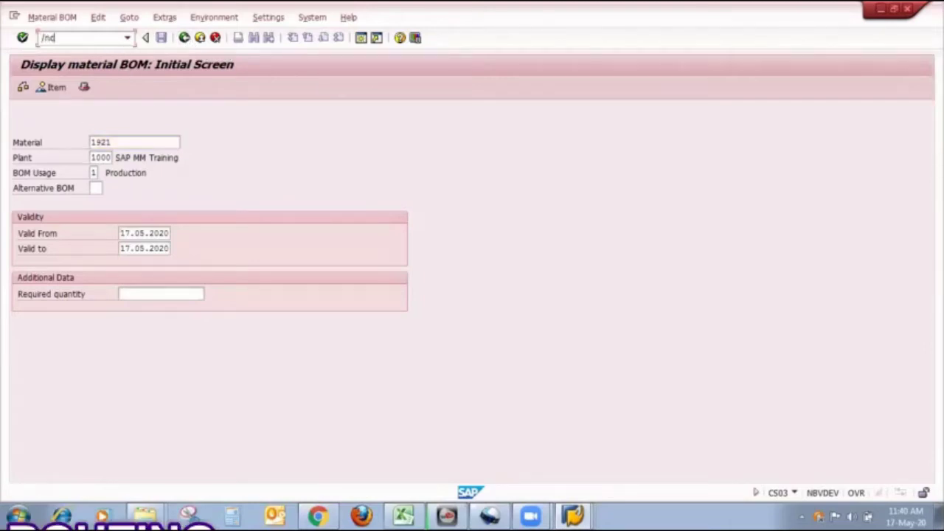
type("a03")
key("Return")
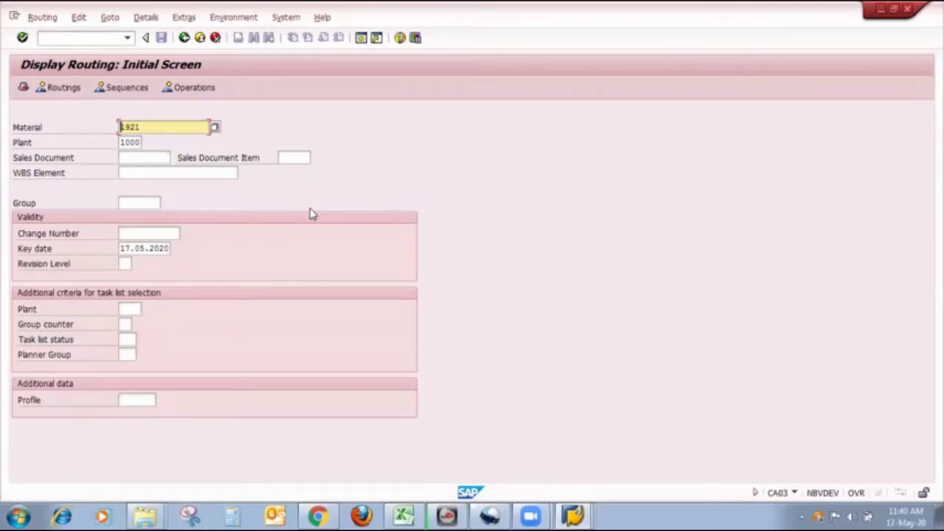
key("Return")
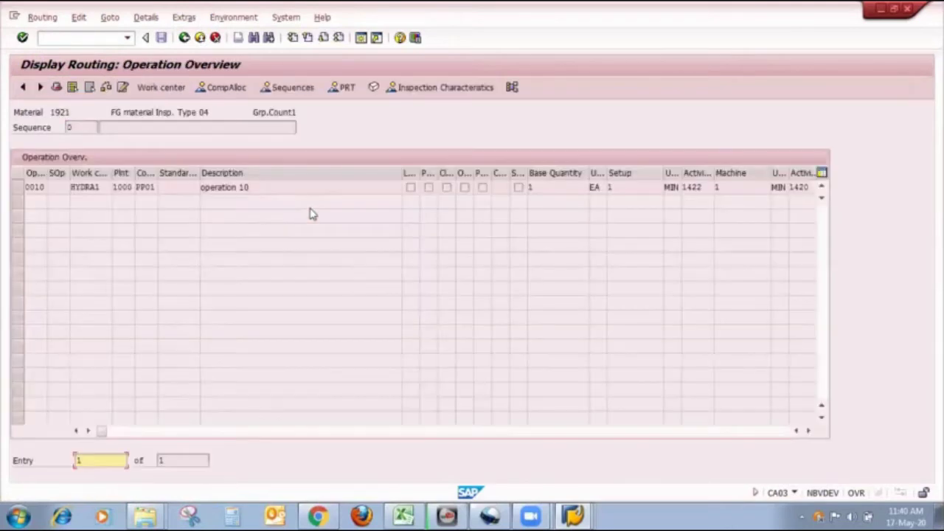
Check the routing's header details and its operations with a widened Work center column, and exit to the SAP Easy Access screen.
left_click(56, 87)
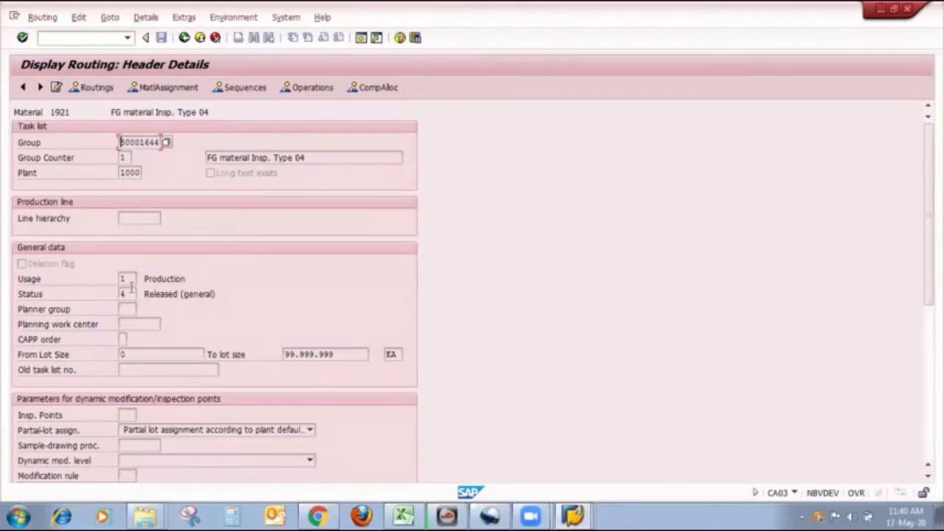
left_click(300, 89)
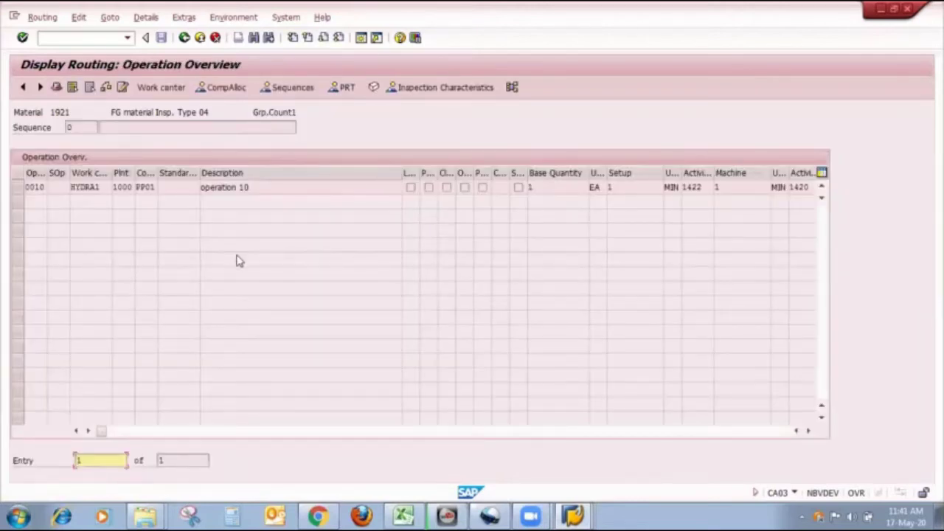
left_click_drag(111, 175, 128, 175)
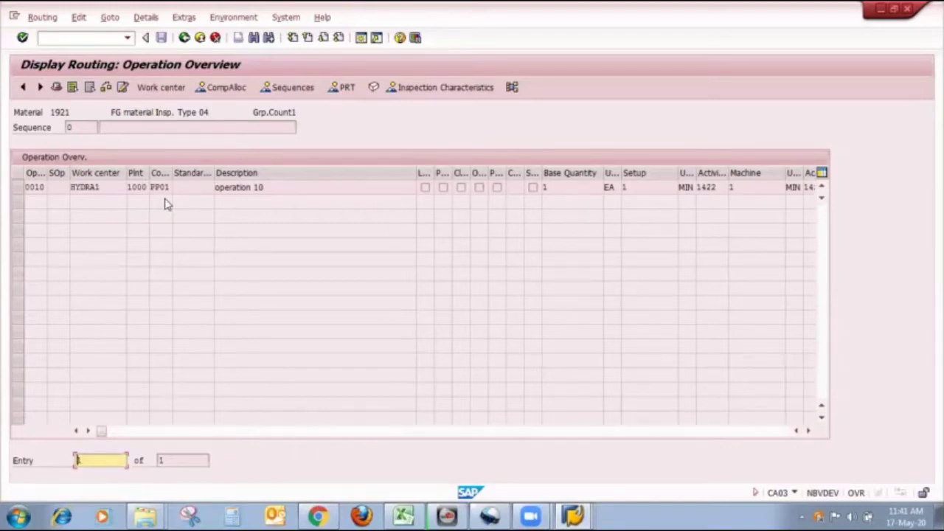
left_click(183, 38)
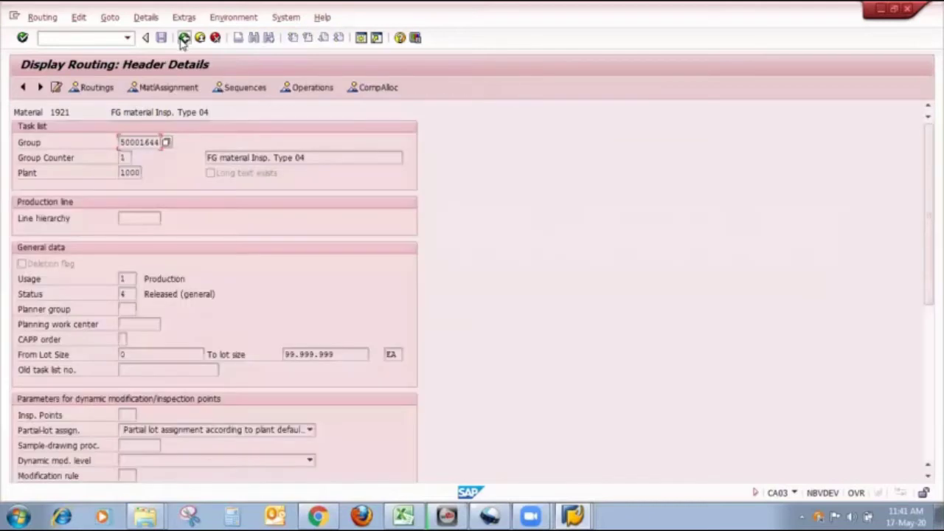
left_click(183, 37)
left_click(184, 38)
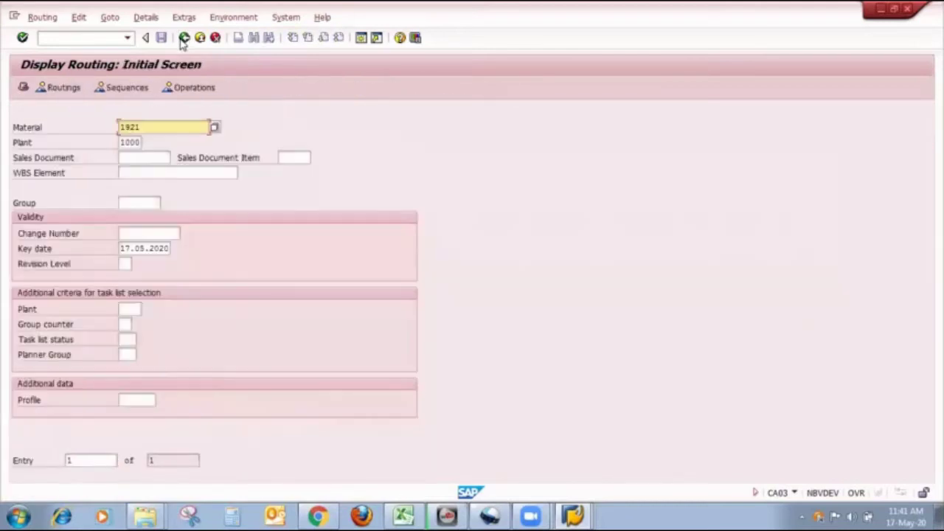
left_click(184, 38)
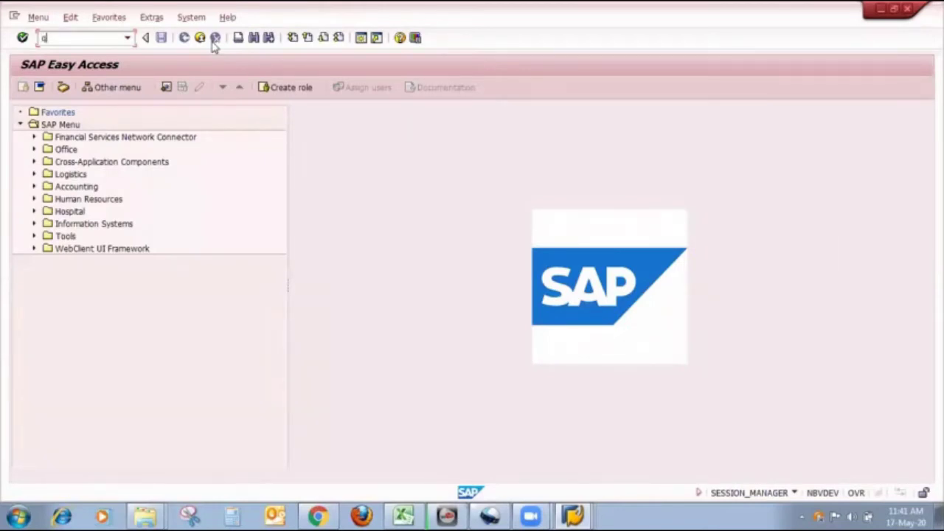
Run transaction QP03 and display the header details of the inspection plan for material 1921 in plant 1000.
type("a")
type("03")
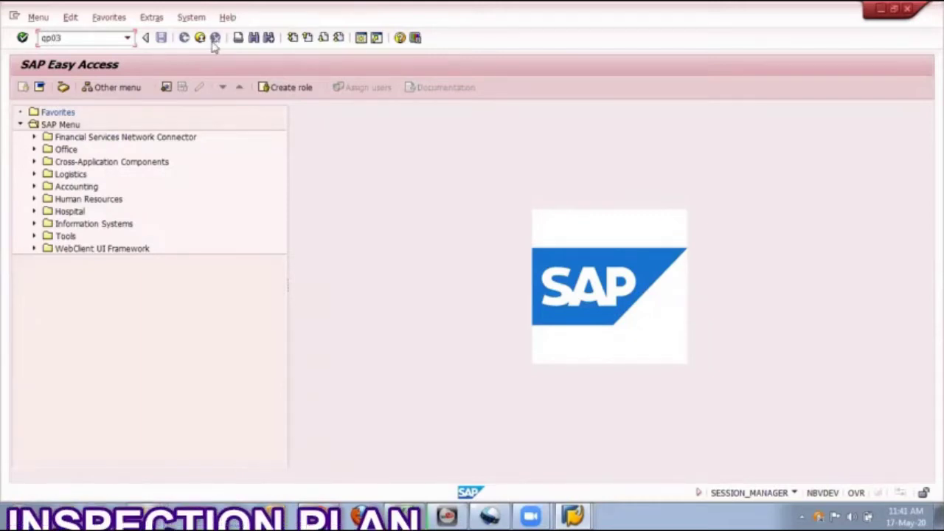
key("Return")
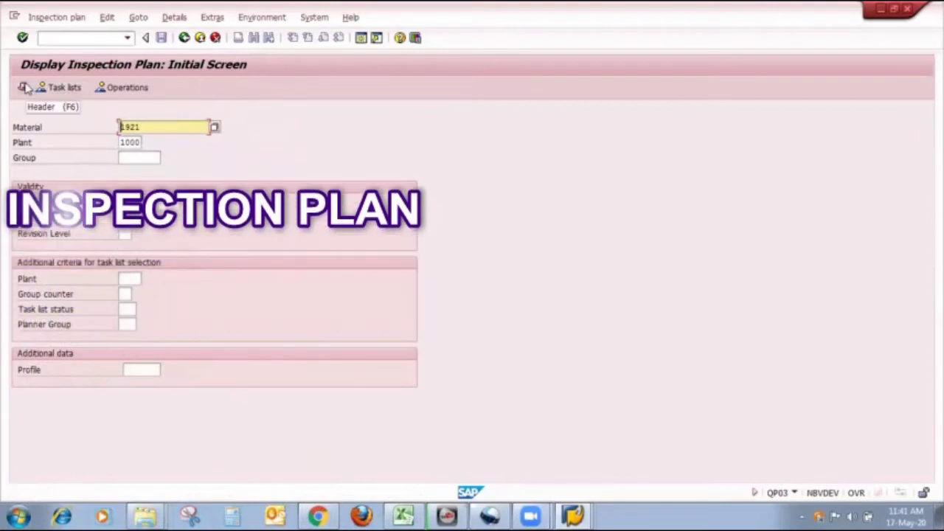
key("Return")
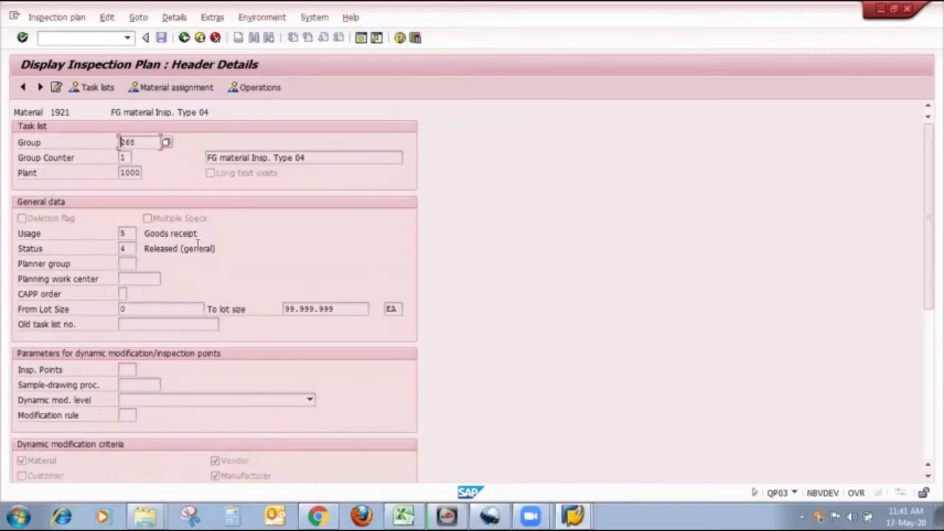
Show the inspection plan's operations with a widened Control key column and open the inspection characteristics of operation 0010.
left_click(269, 88)
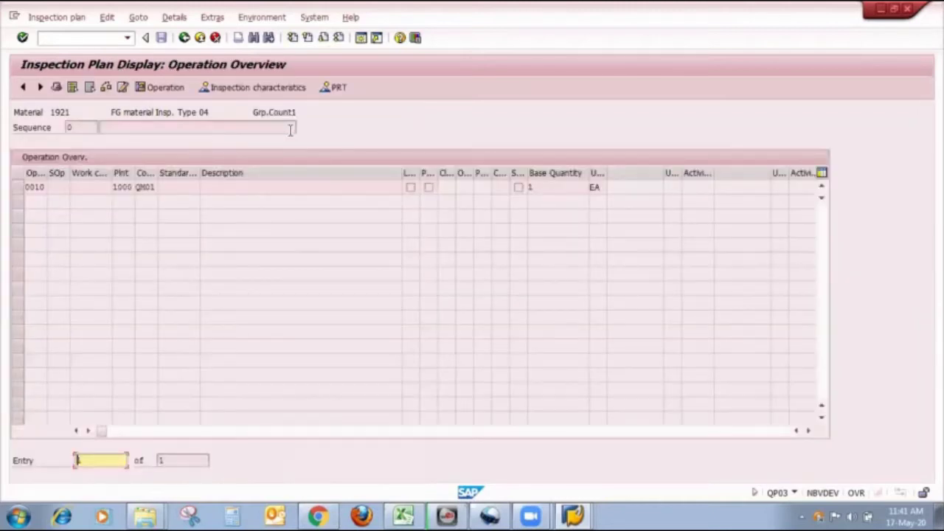
left_click_drag(156, 184, 196, 185)
left_click(28, 188)
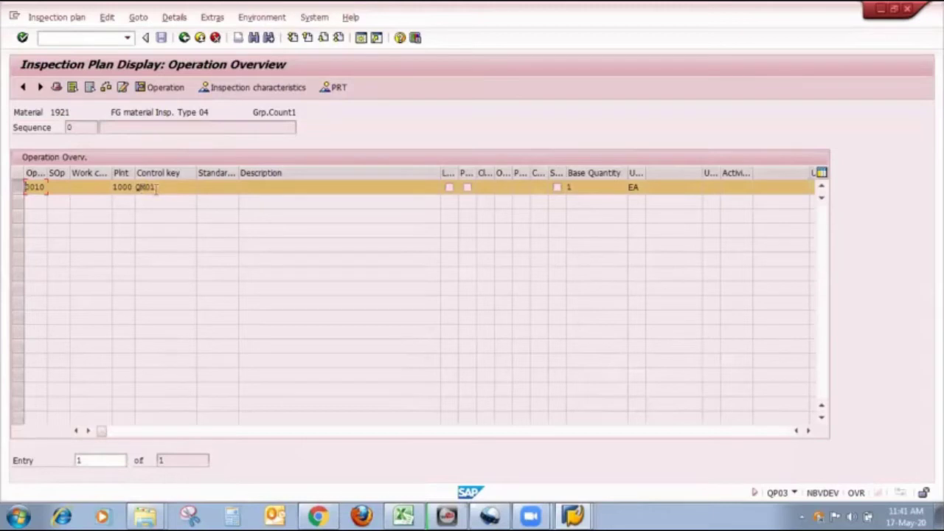
left_click(234, 88)
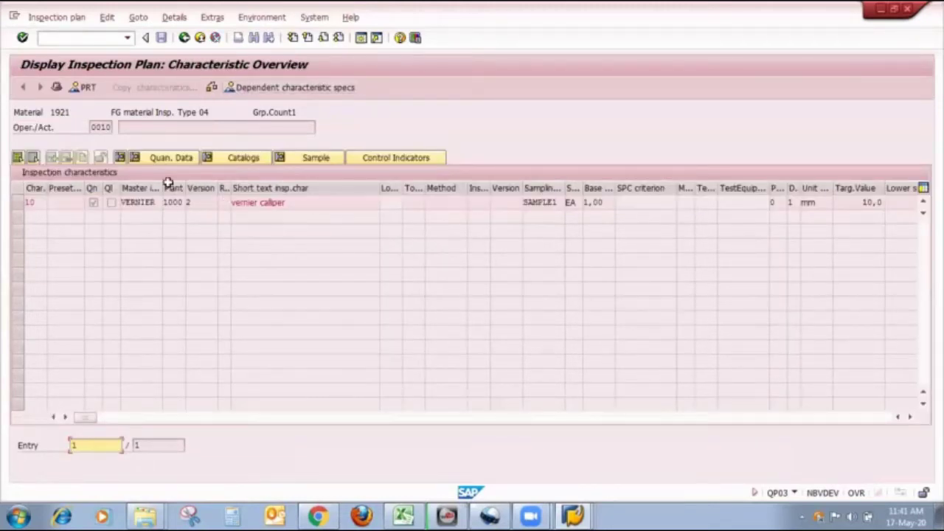
Move the Master insp. charac. column after Version, widen it to show its full heading, and return to the operation overview.
left_click_drag(211, 195, 213, 193)
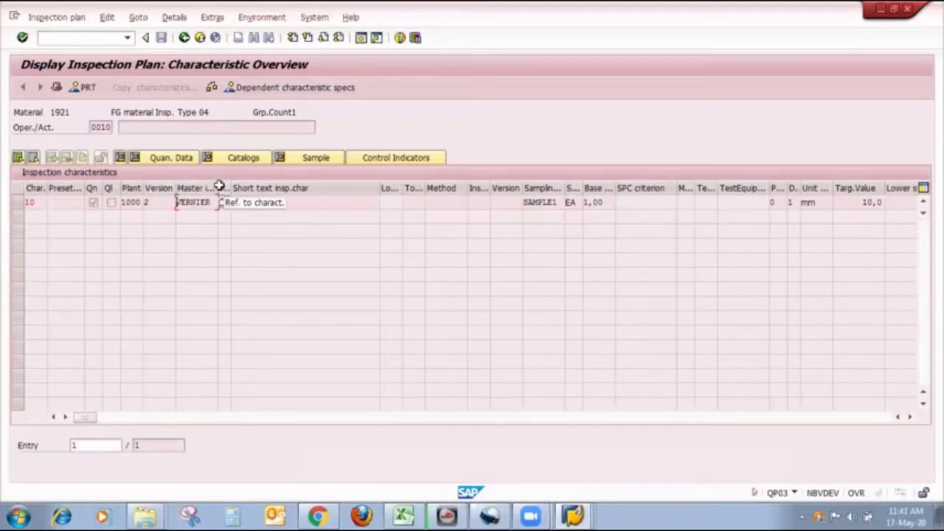
left_click_drag(275, 191, 282, 191)
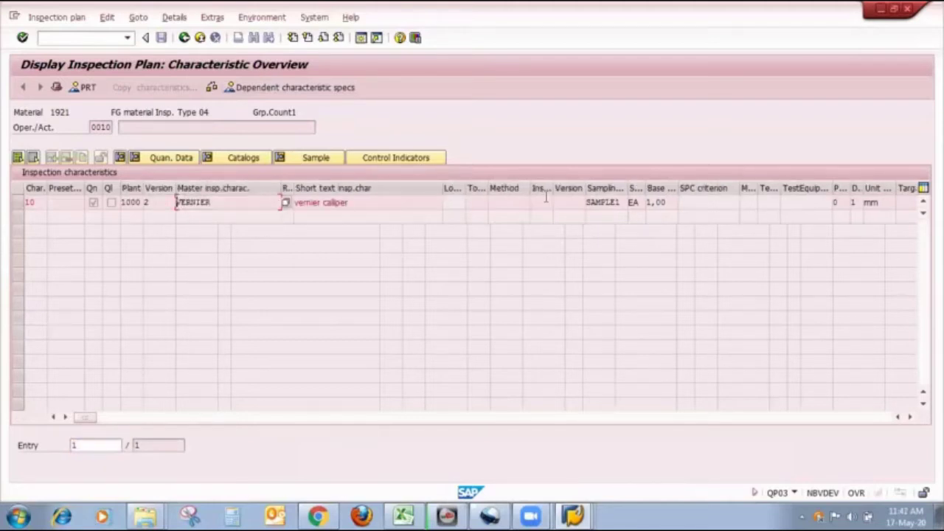
left_click(184, 40)
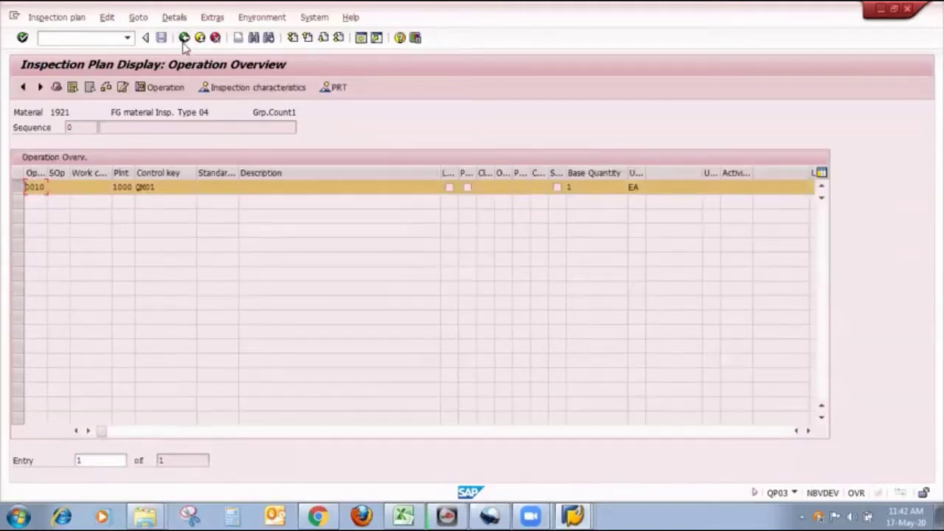
Open the inspection plan's message log and back out of the plan to the SAP Easy Access screen.
left_click(107, 88)
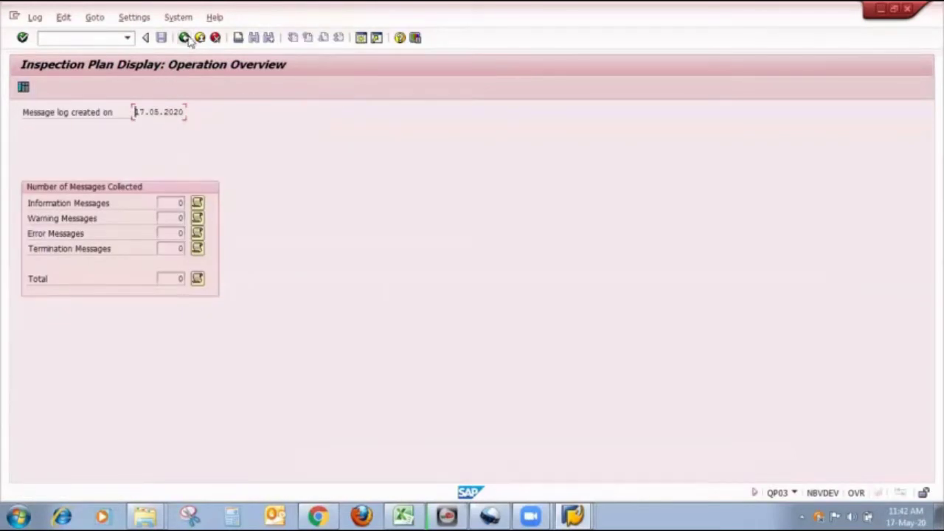
left_click(184, 37)
left_click(184, 37)
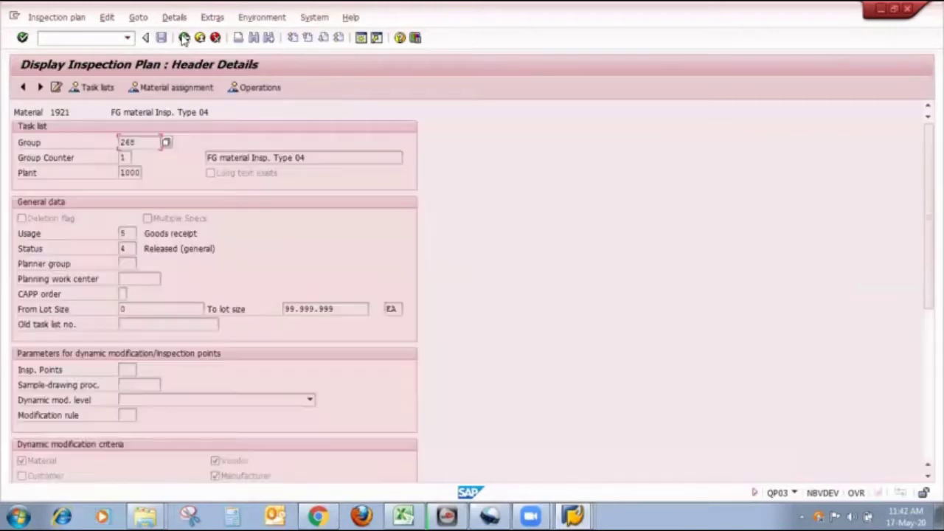
left_click(185, 39)
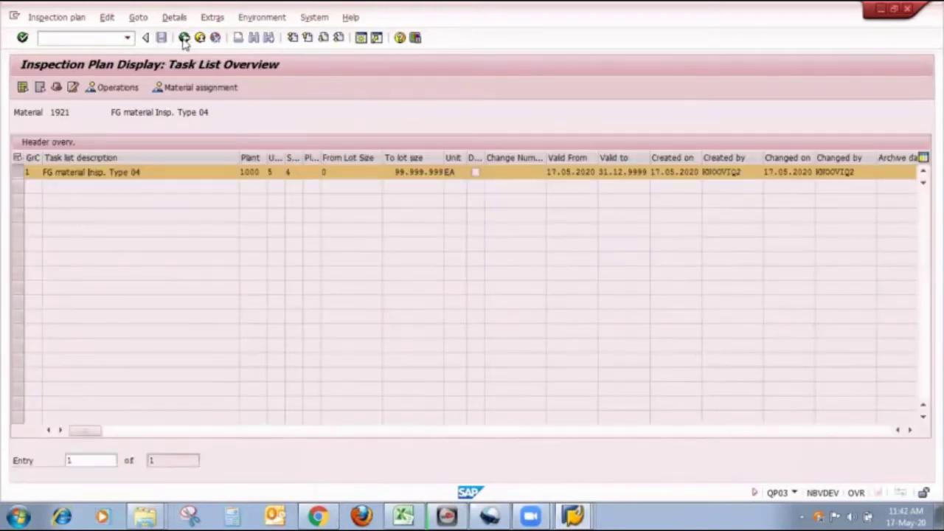
left_click(184, 38)
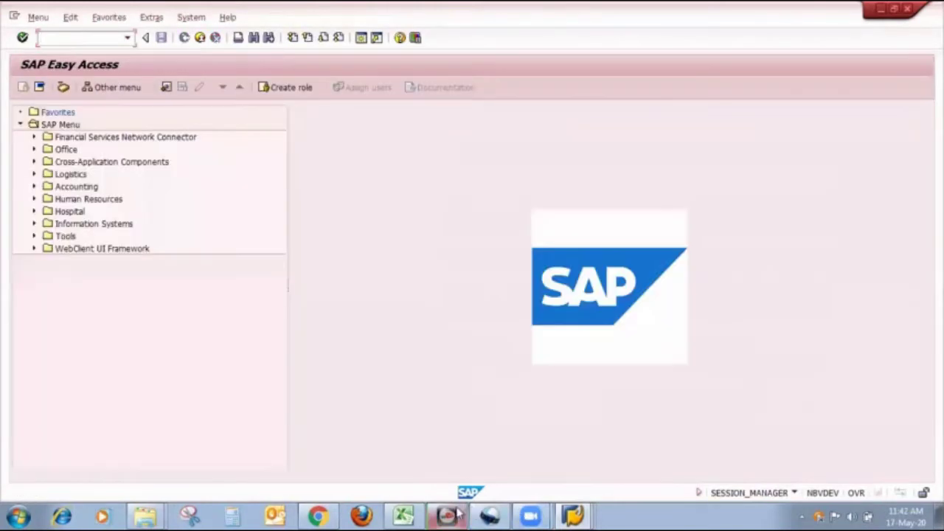
Switch to Excel to review the sequence of transaction steps for inspection type 04, and return to an SAP Easy Access session.
left_click(404, 515)
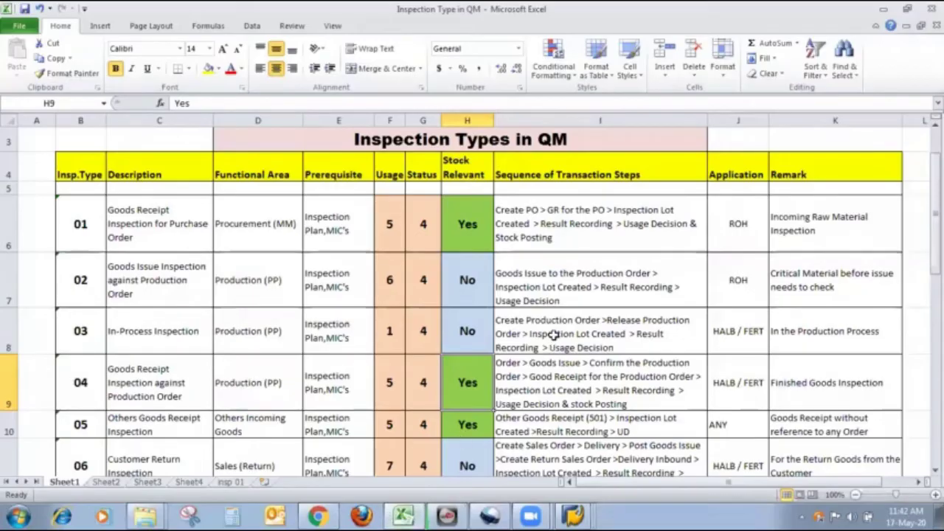
left_click(569, 363)
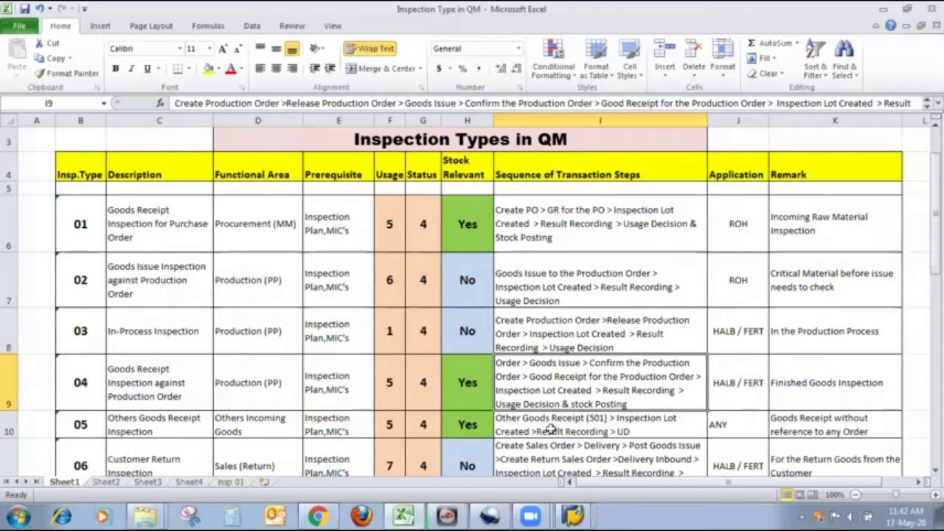
left_click(574, 515)
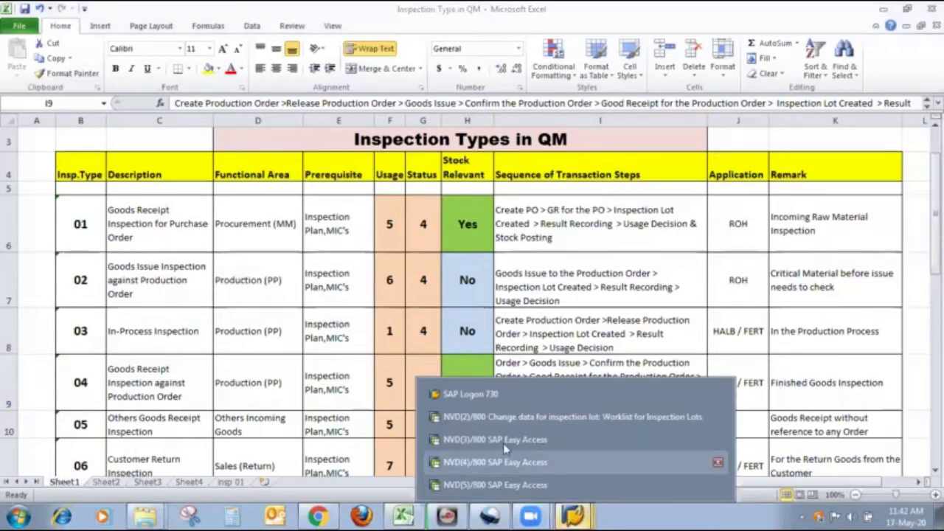
left_click(504, 446)
Run transaction CO01 and start a production order for material 1921 in plant 1000 with order type PP01.
type("co01")
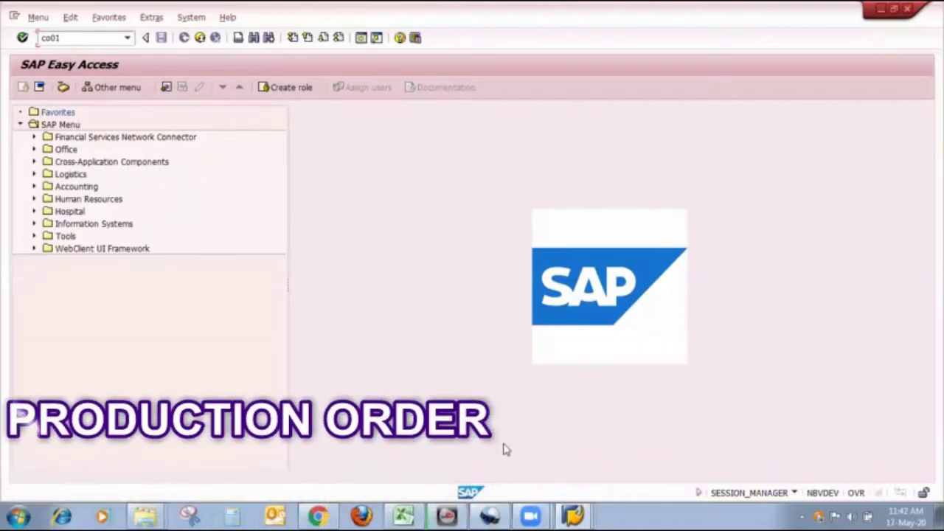
key("Return")
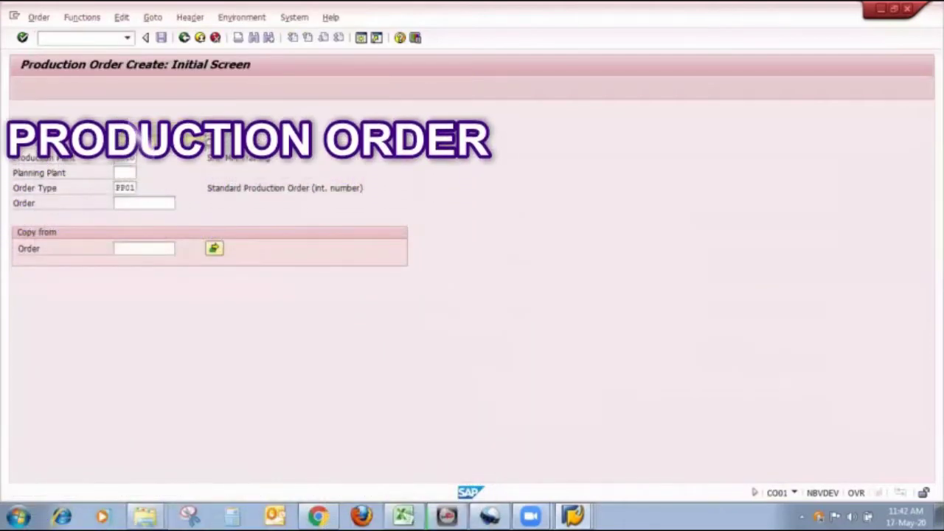
type("1921")
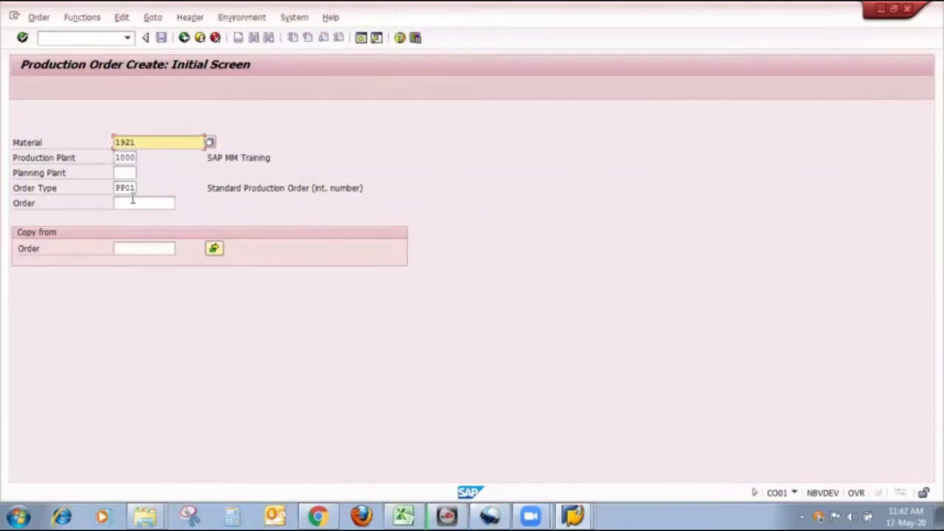
key("Return")
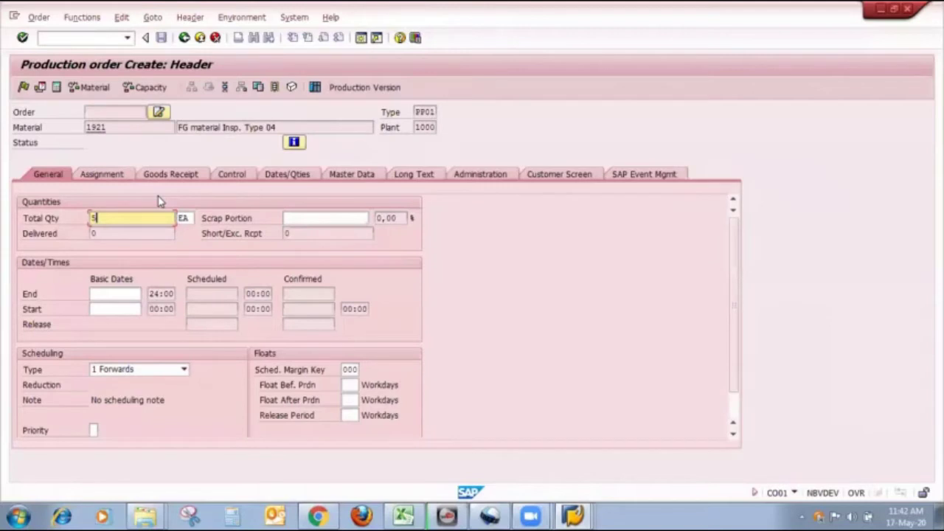
Set the order's total quantity to 5 EA and its basic start date to 17.05.2020, and schedule it.
left_click(108, 309)
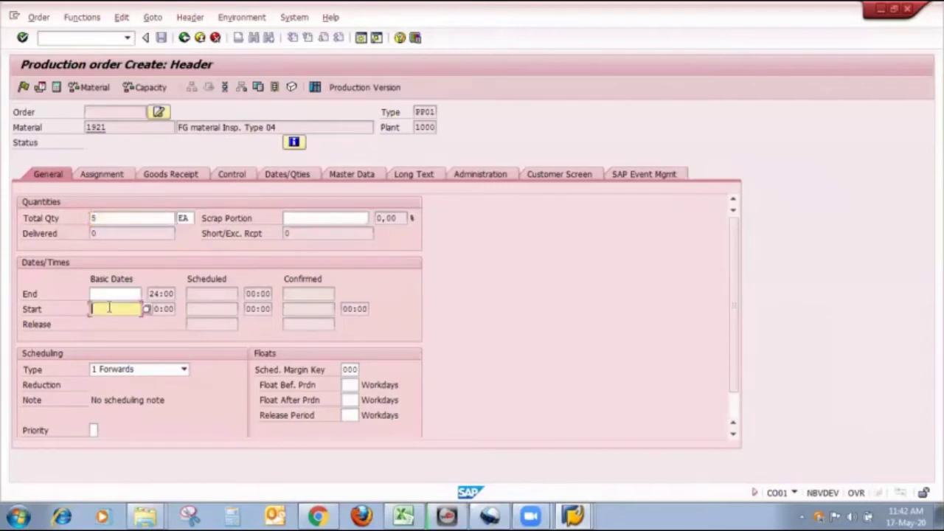
left_click(116, 320)
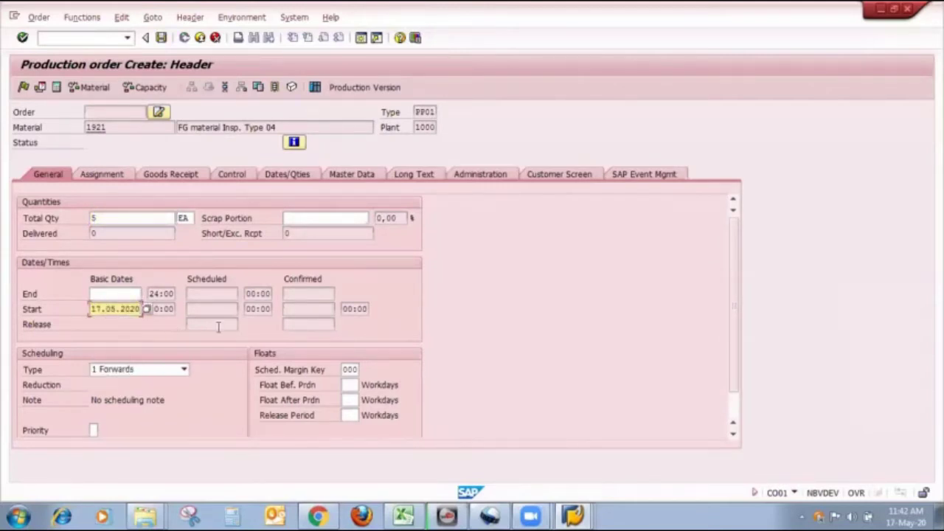
key("Return")
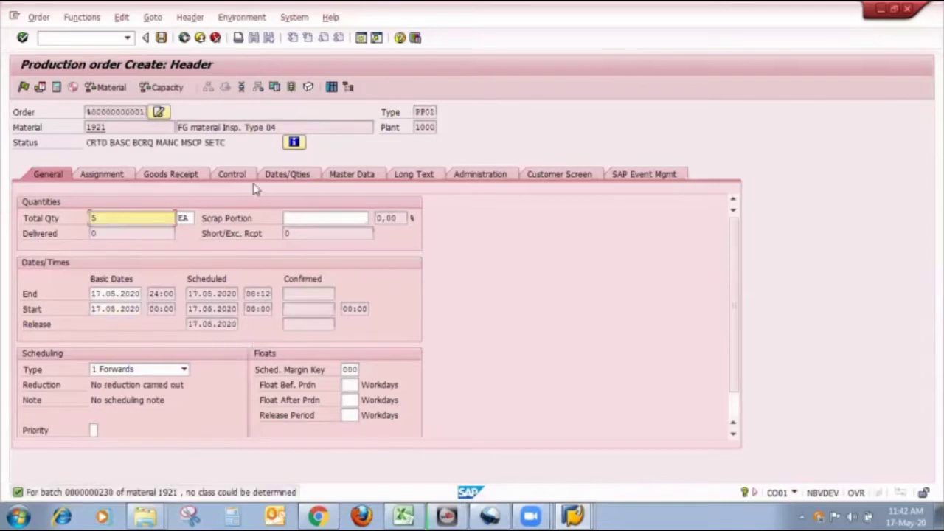
Set the goods receipt storage location to FG01 and check the stock type options, keeping Quality inspection.
left_click(190, 177)
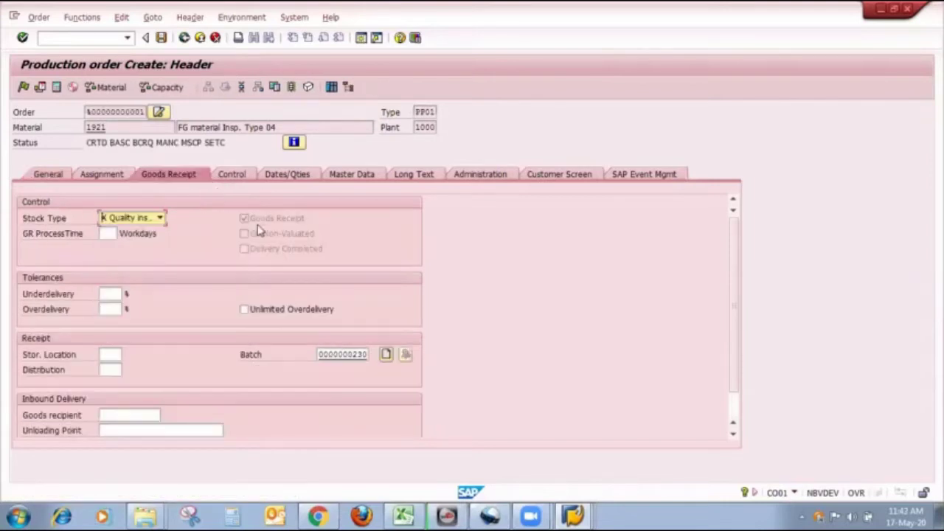
left_click(107, 354)
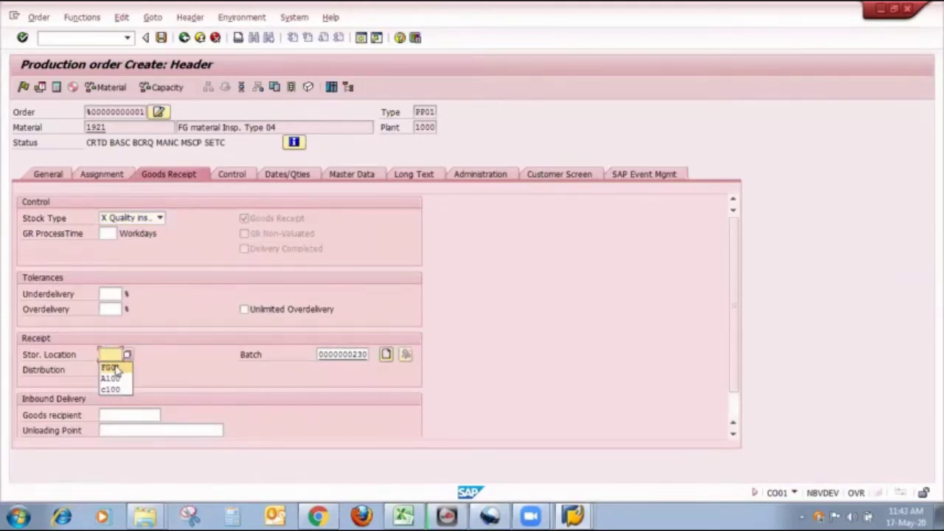
left_click(111, 363)
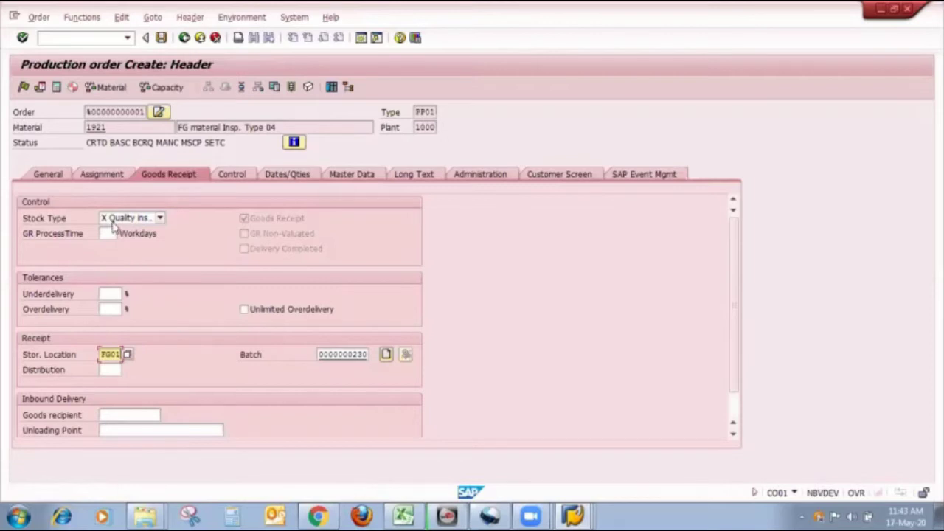
left_click(160, 218)
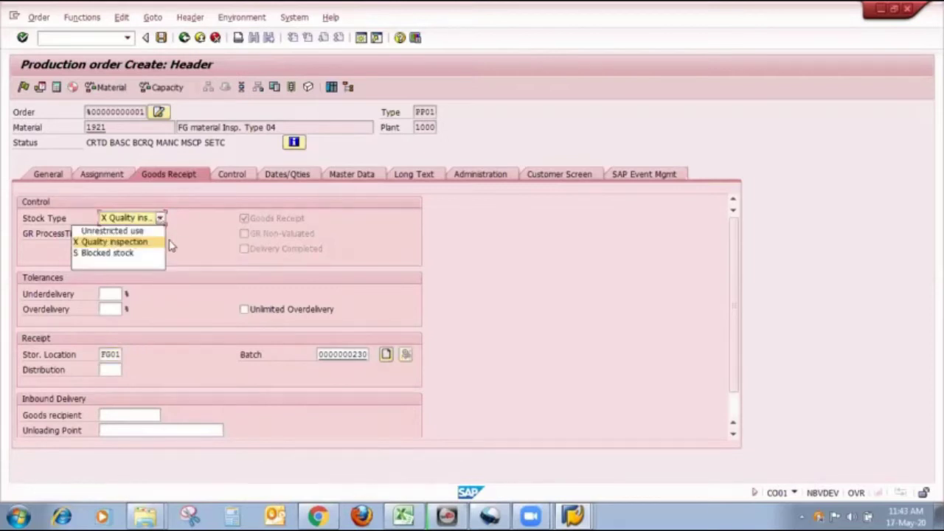
left_click(201, 247)
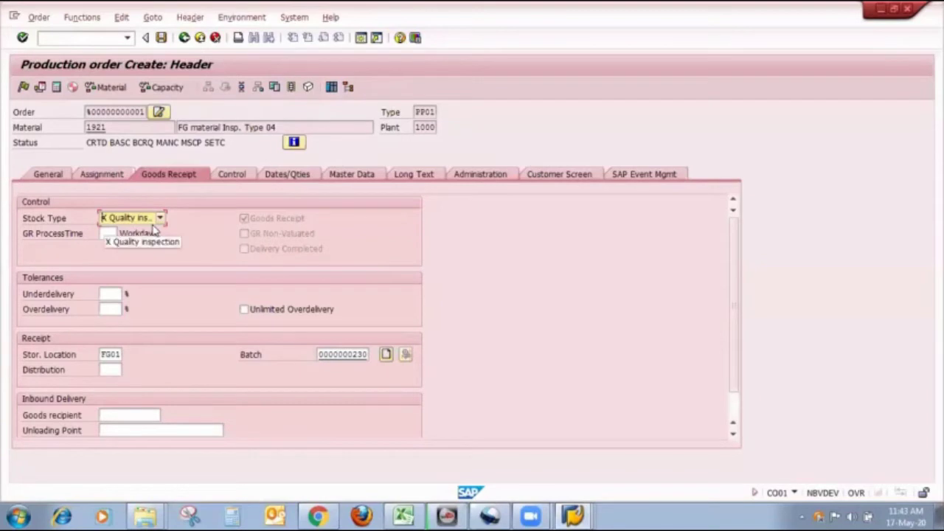
left_click(242, 89)
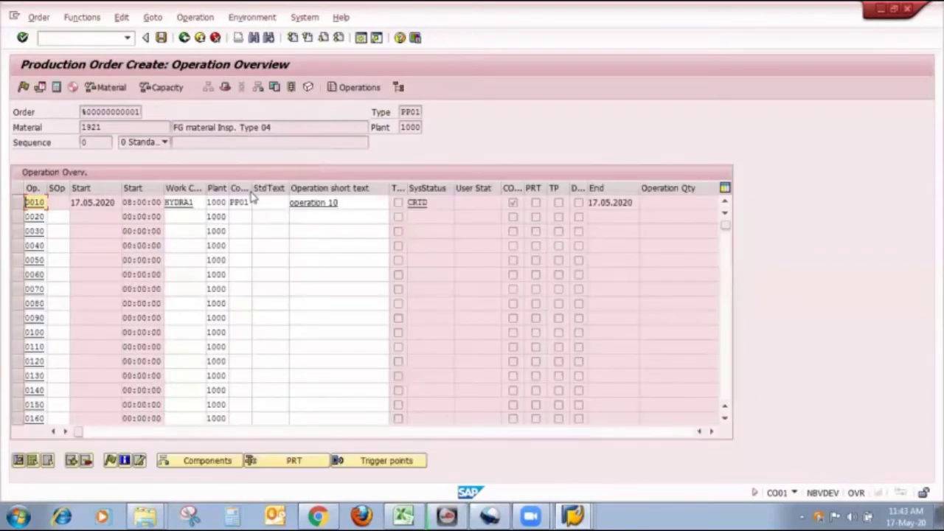
left_click(272, 88)
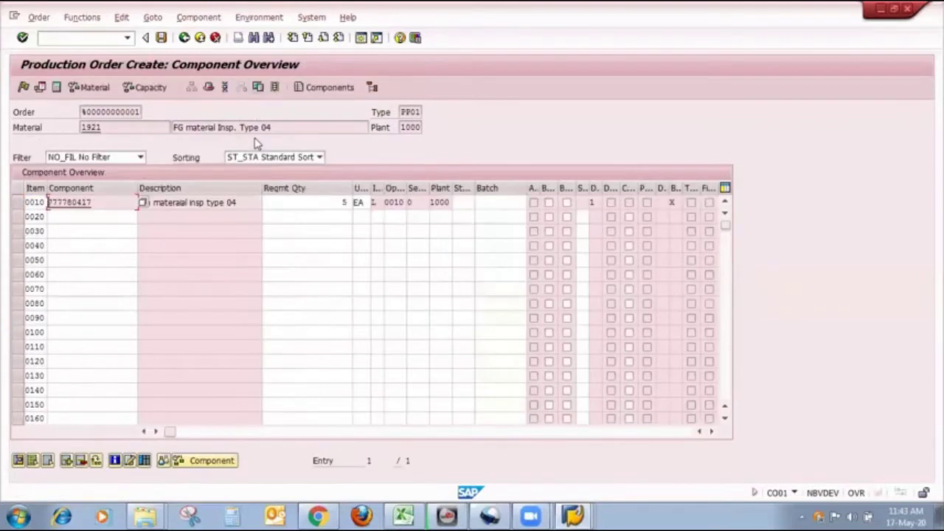
left_click(465, 202)
left_click(466, 216)
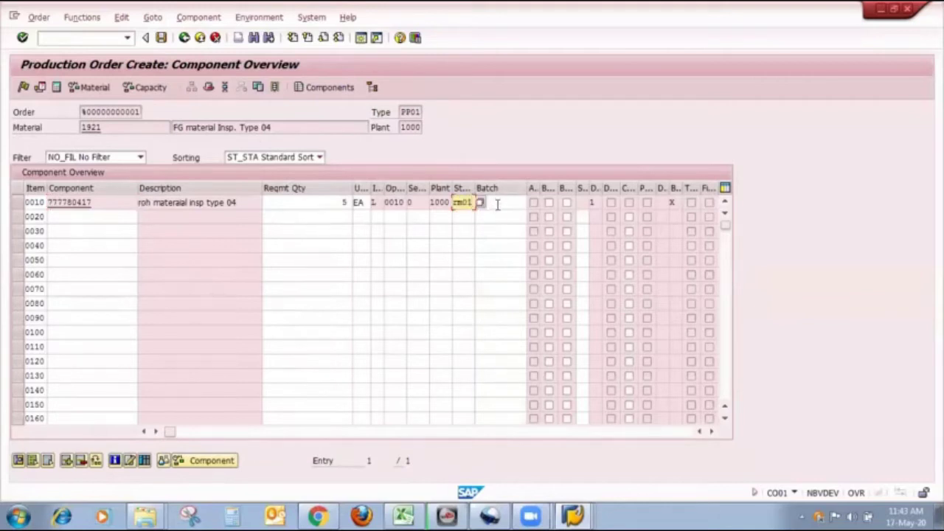
left_click(497, 205)
left_click(504, 215)
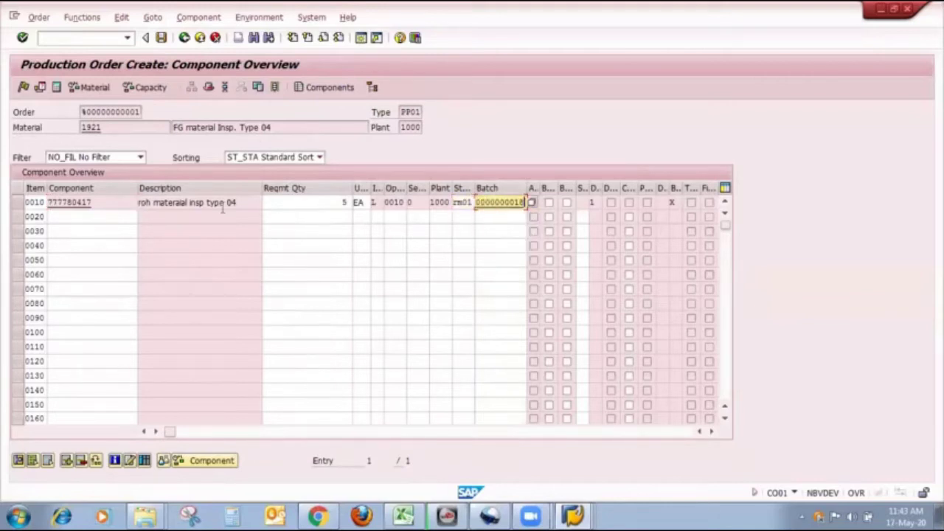
Release the production order and start saving it.
left_click(26, 87)
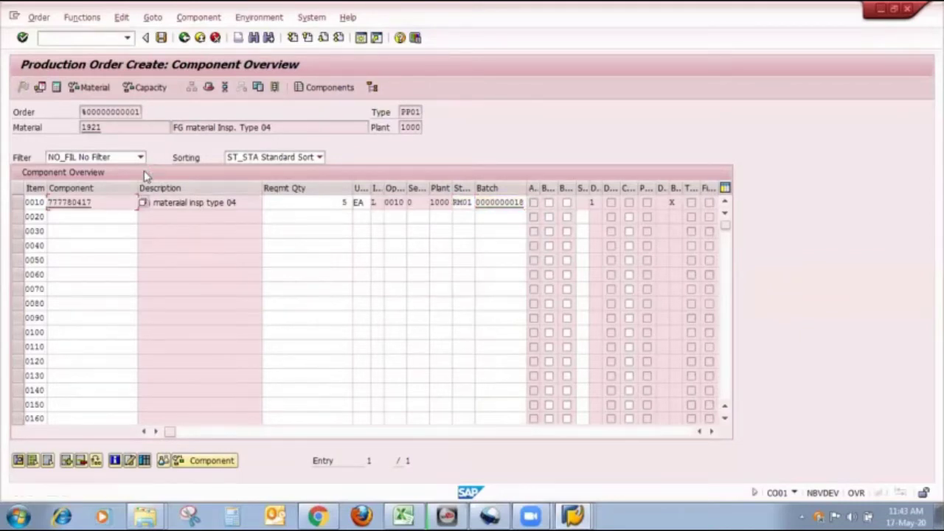
left_click(161, 37)
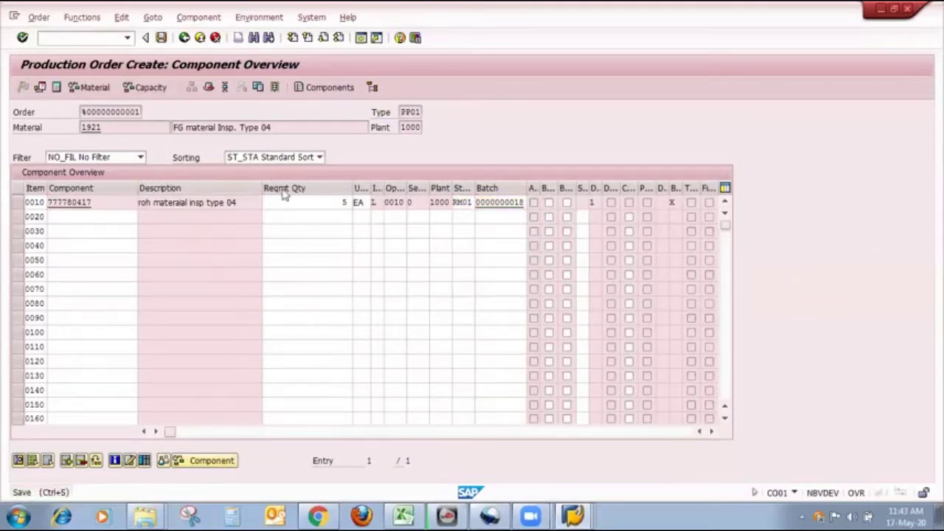
left_click(194, 300)
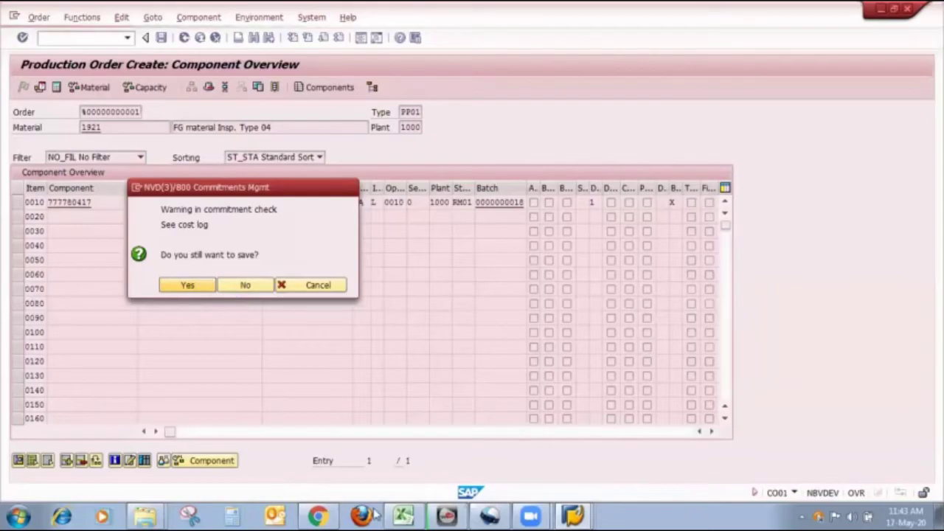
Consult the steps that follow the order release for inspection type 04 in the Excel sheet, and return to SAP.
left_click(403, 515)
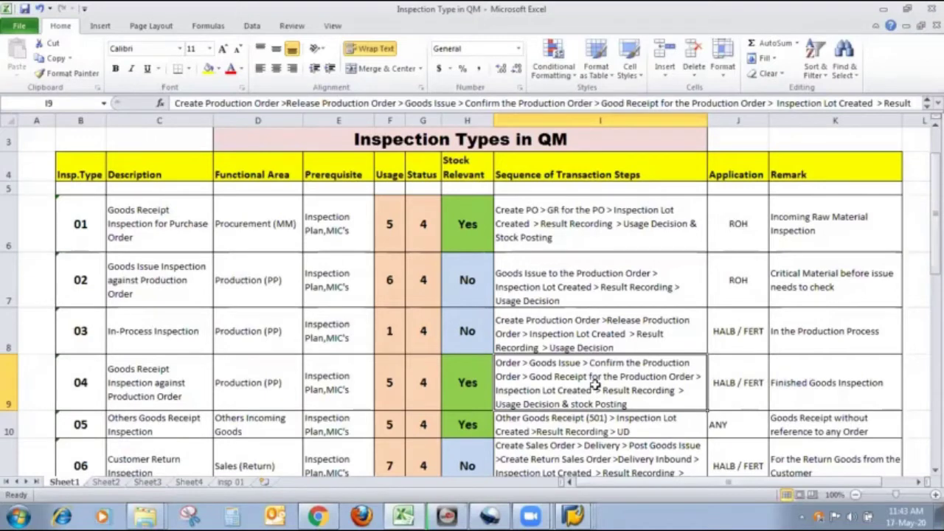
key("alt+Tab")
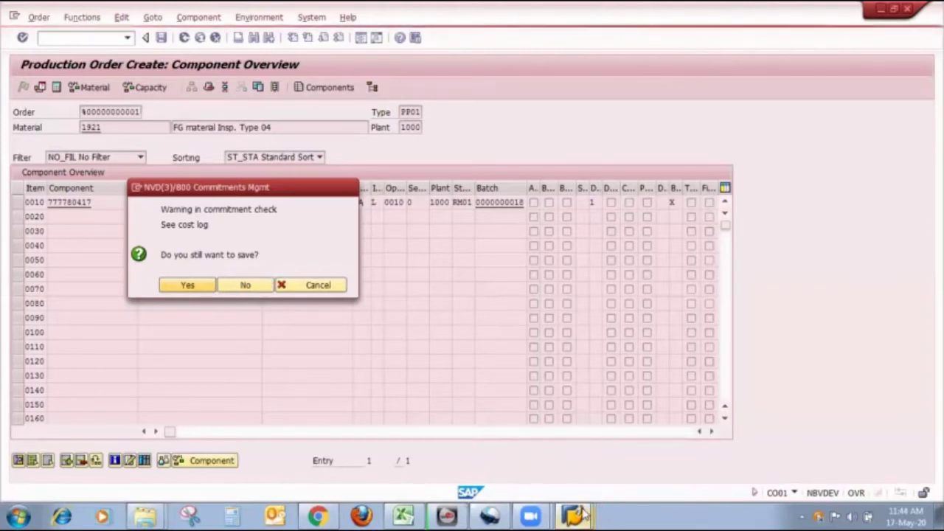
In another SAP session, run transaction MD04 to display the stock/requirements list of material 1921 in plant 1000.
mouse_move(573, 515)
left_click(546, 461)
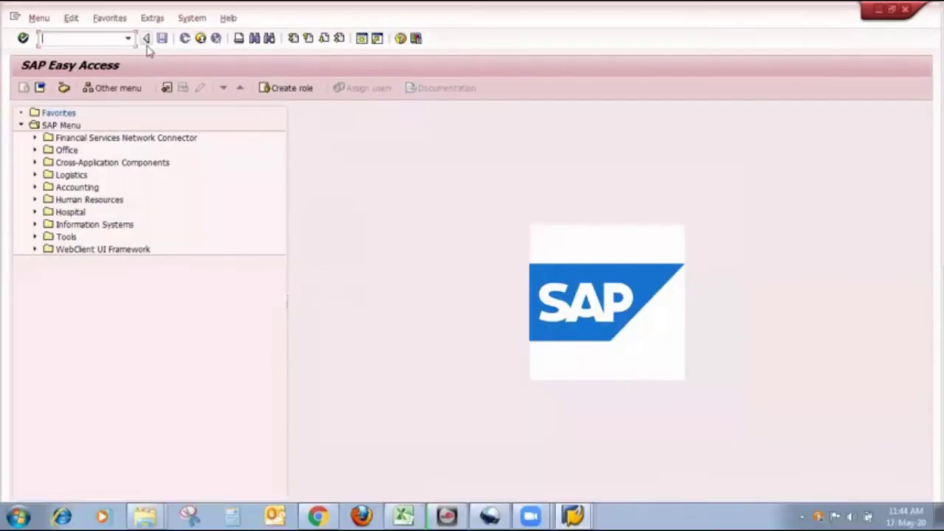
type("md04")
key("Return")
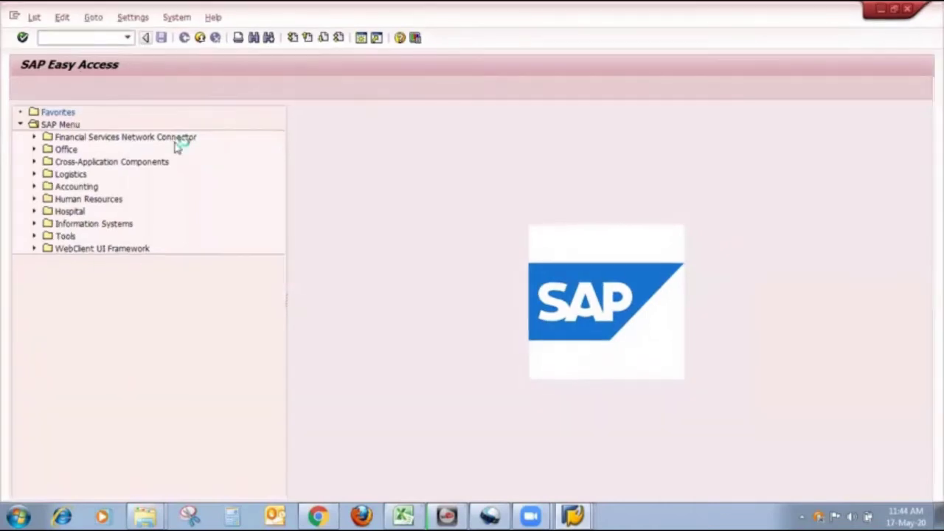
key("Return")
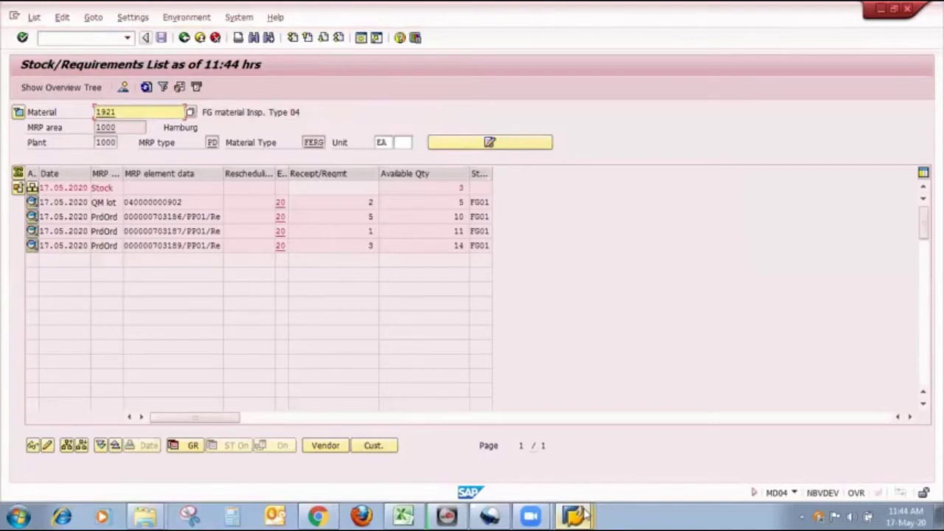
Return to the CO01 session and save the production order despite the commitment check warning.
mouse_move(576, 517)
left_click(568, 441)
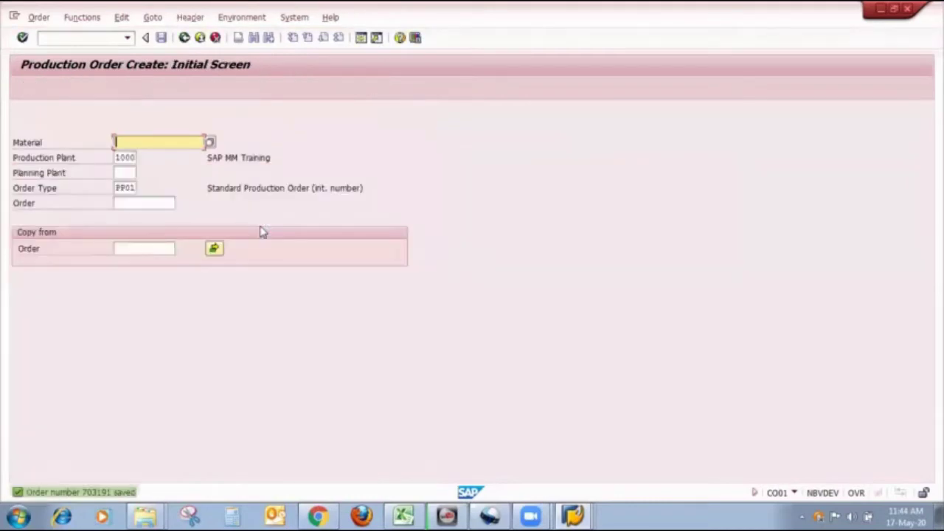
Refresh the MD04 list of material 1921, open the details of the new production order and copy its order number.
left_click(576, 515)
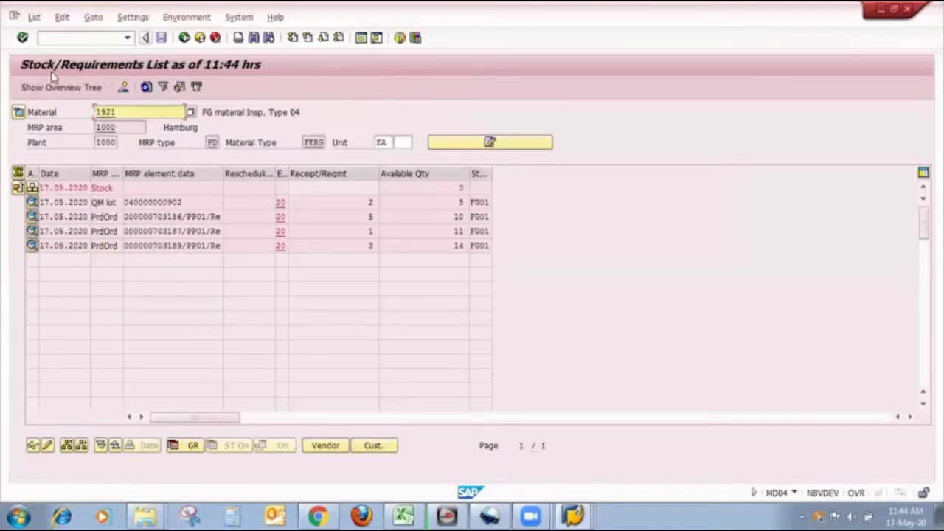
key("Return")
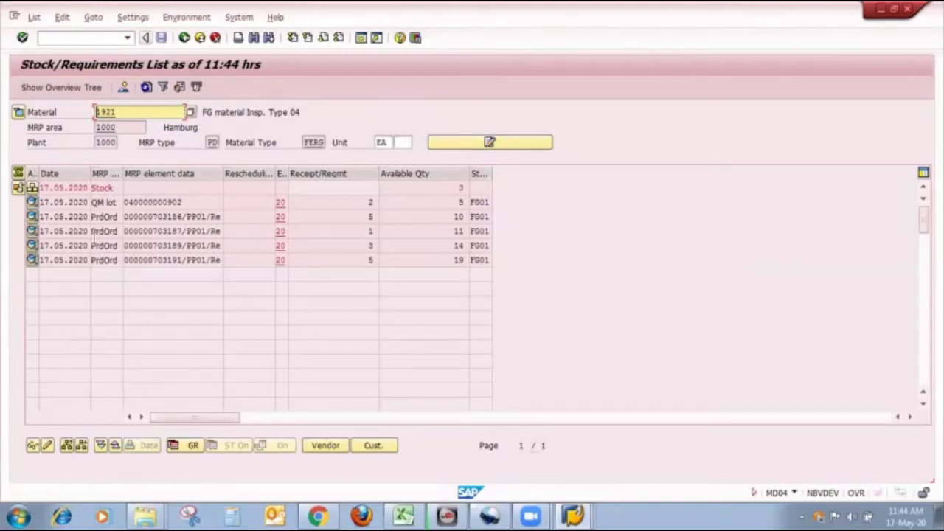
left_click(32, 262)
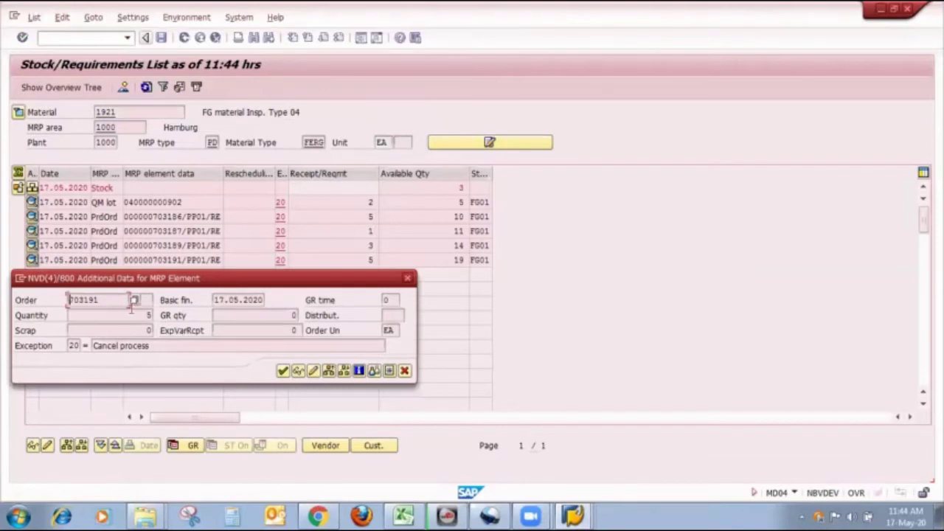
left_click_drag(68, 297, 64, 298)
key("ctrl+c")
Switch to the SAP Easy Access session and run transaction CO11N to enter a time ticket.
left_click(574, 515)
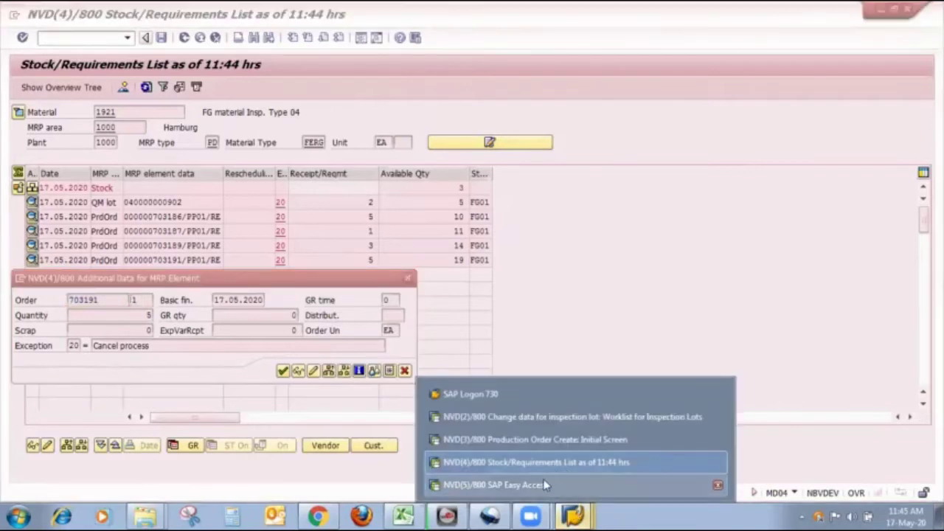
left_click(538, 482)
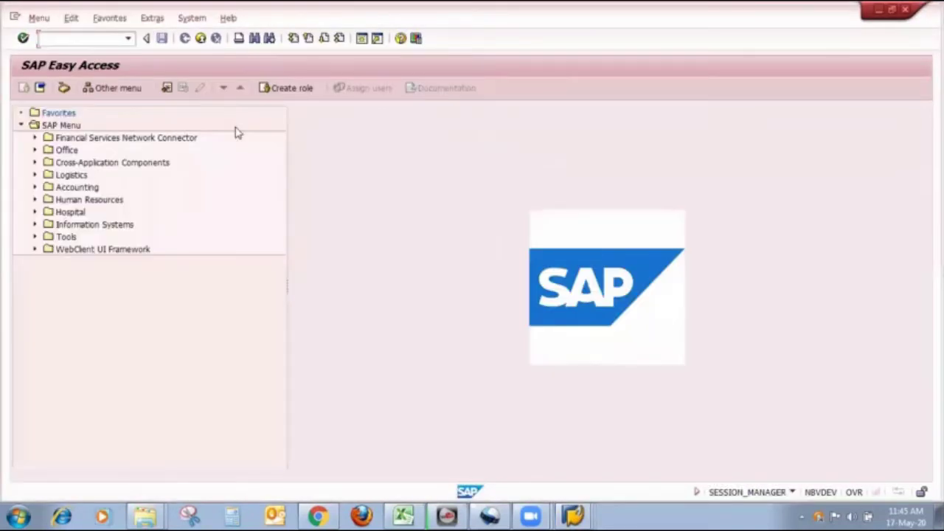
type("d")
key("Return")
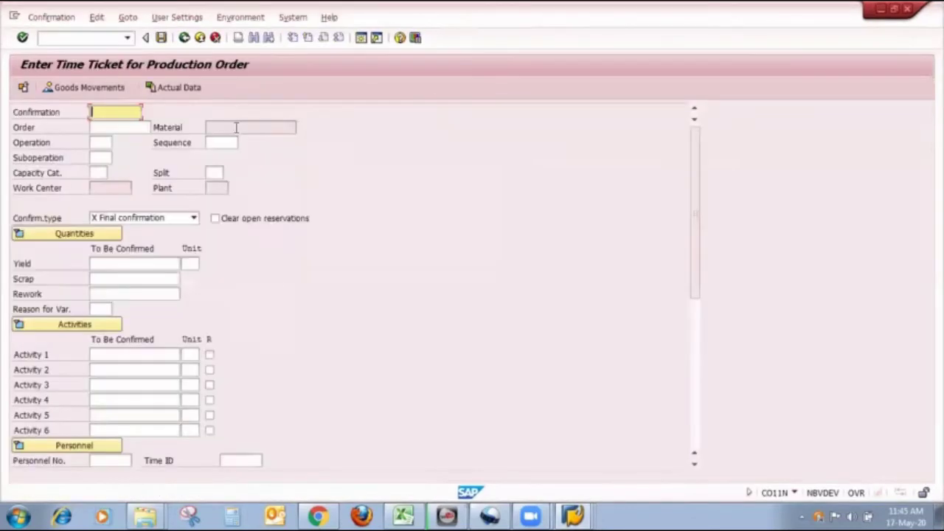
Load the new production order with operation 0010 and sequence 0 into the time ticket as a final confirmation.
left_click(138, 129)
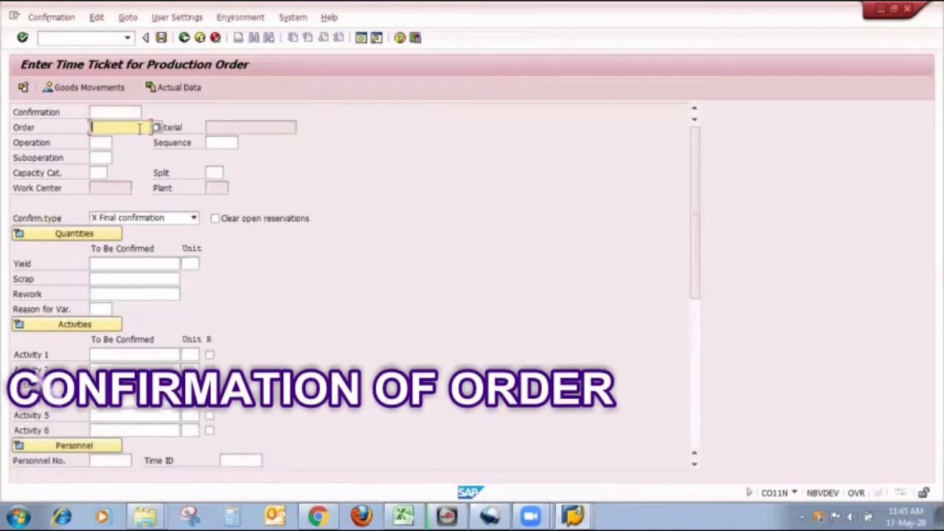
type("703191")
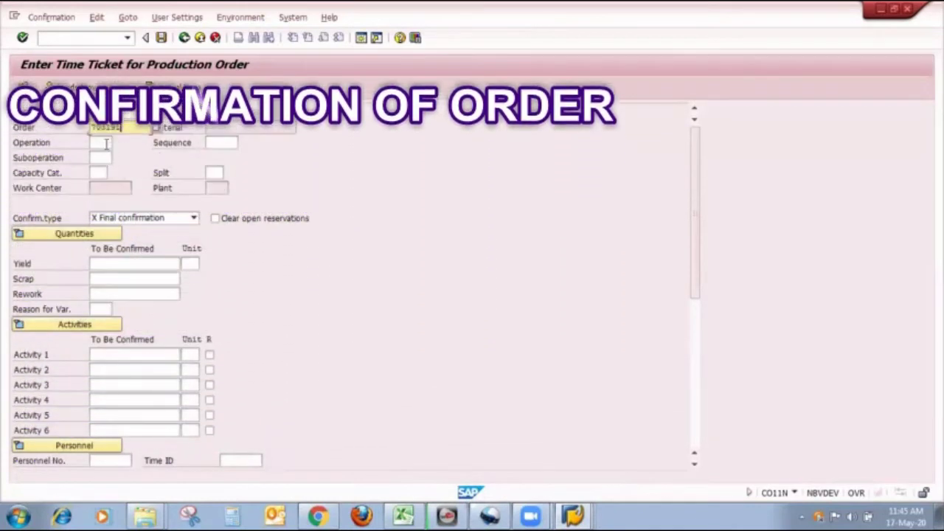
left_click(106, 144)
left_click(118, 144)
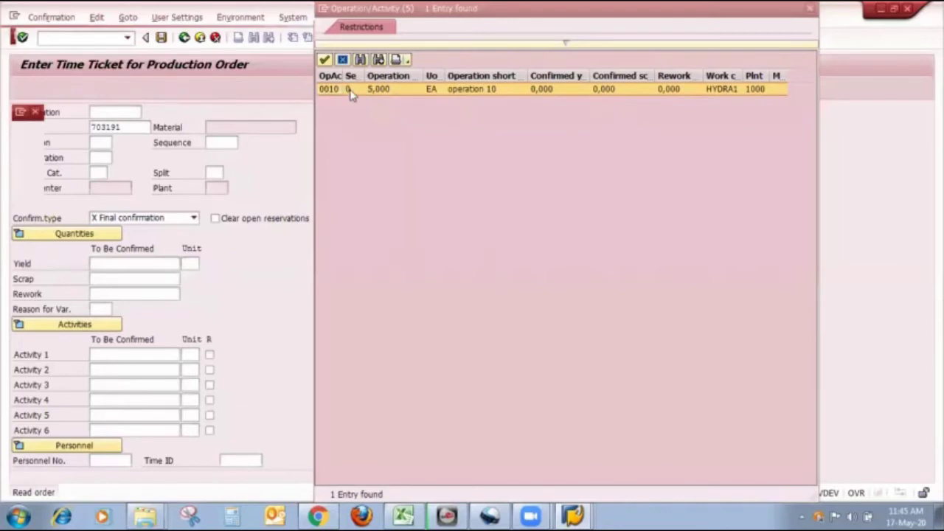
double_click(351, 90)
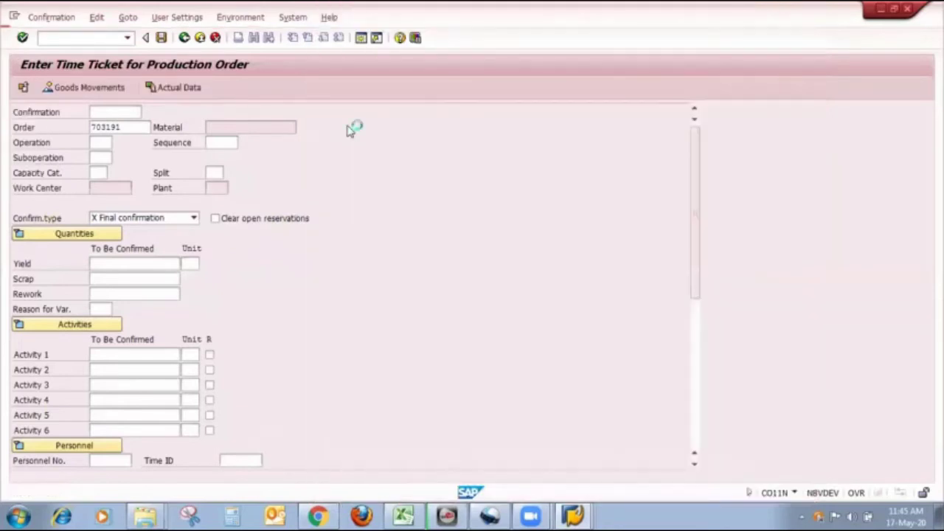
key("Return")
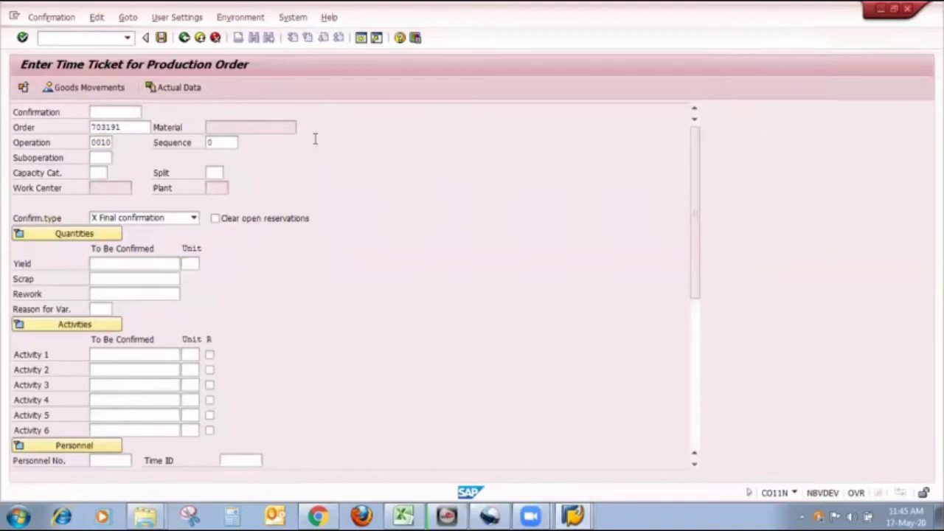
Start saving the time ticket, and leave production order creation in the other SAP session.
left_click(161, 37)
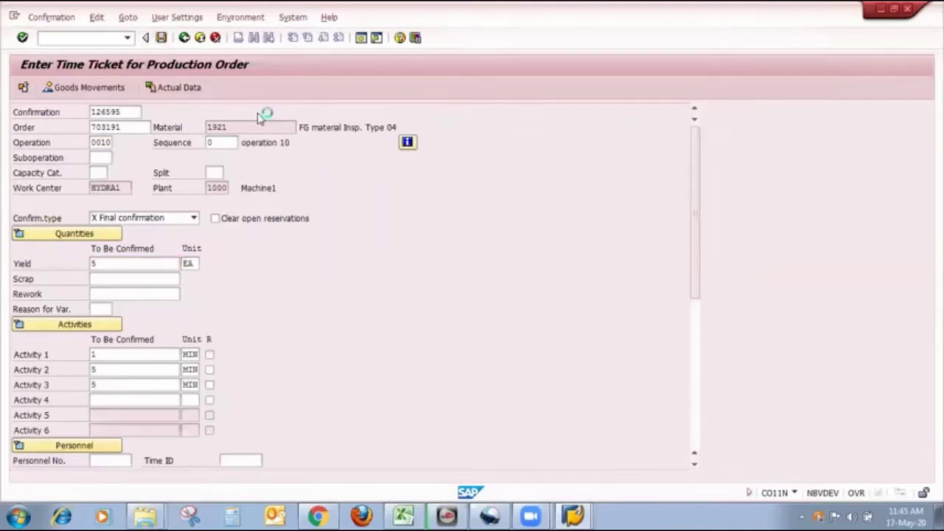
left_click(188, 302)
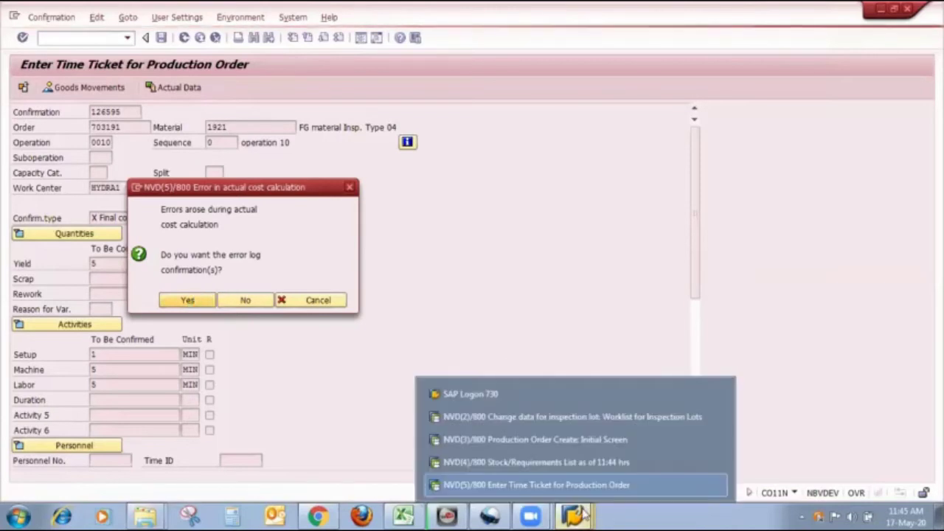
mouse_move(579, 514)
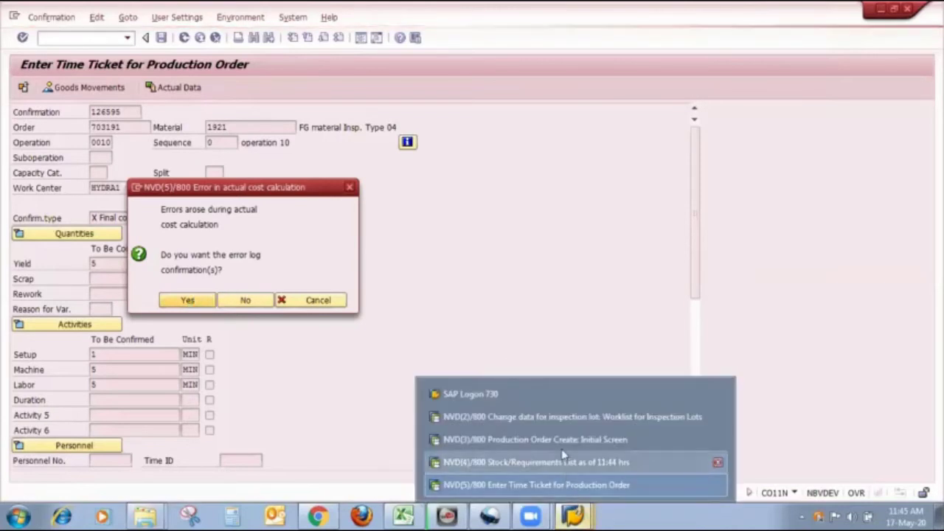
left_click(563, 443)
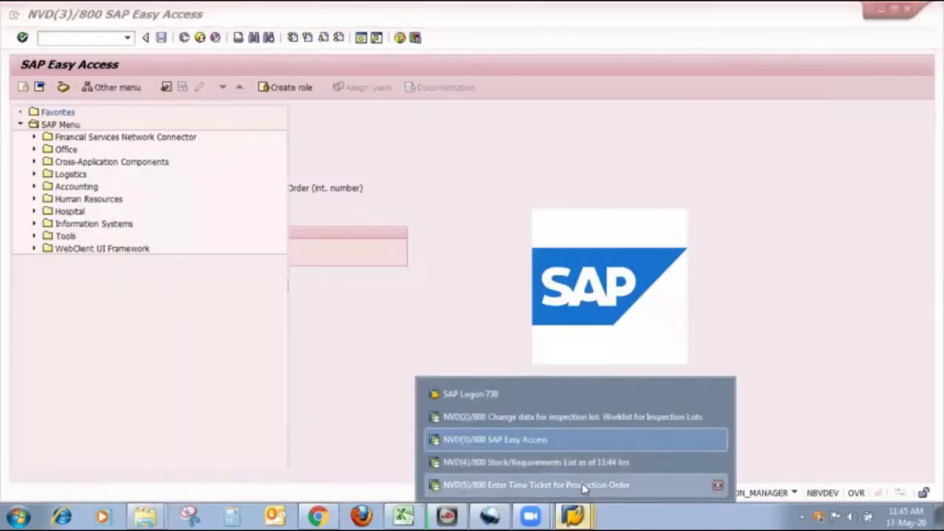
Return to the CO11N session and save the order confirmation despite the actual cost calculation errors.
left_click(583, 484)
left_click(184, 38)
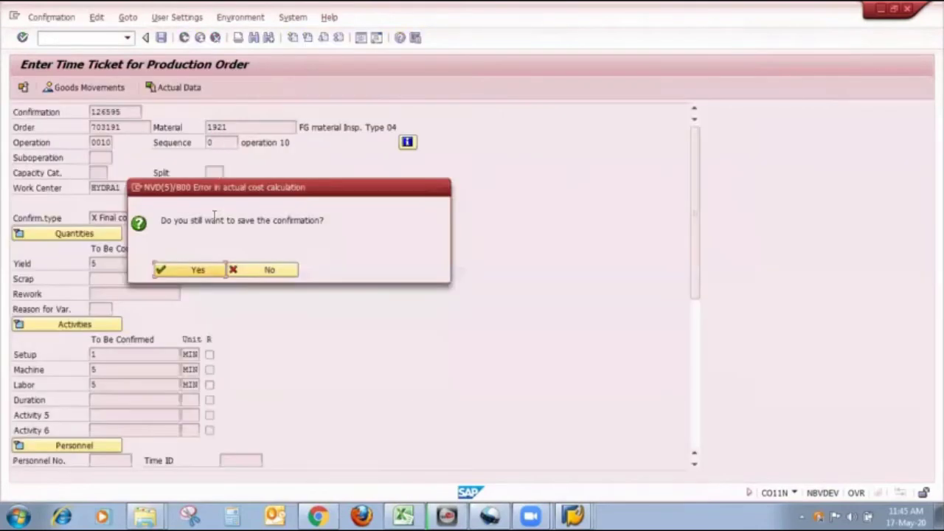
left_click(198, 271)
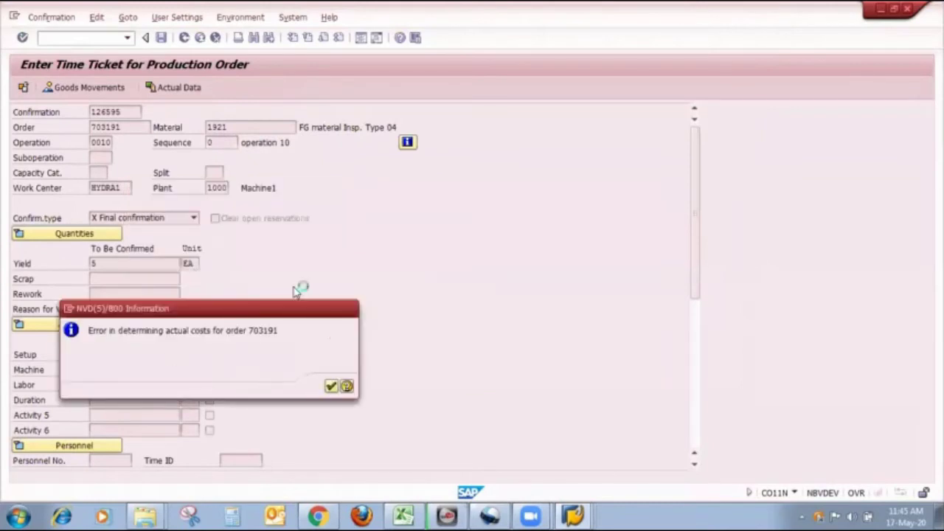
key("Return")
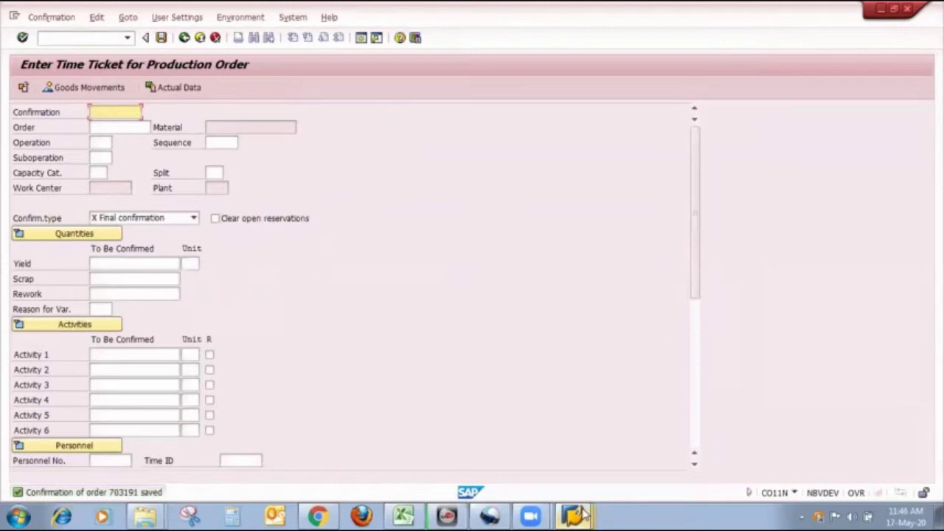
Switch to the free SAP Easy Access session and run transaction MIGO.
mouse_move(579, 514)
left_click(539, 442)
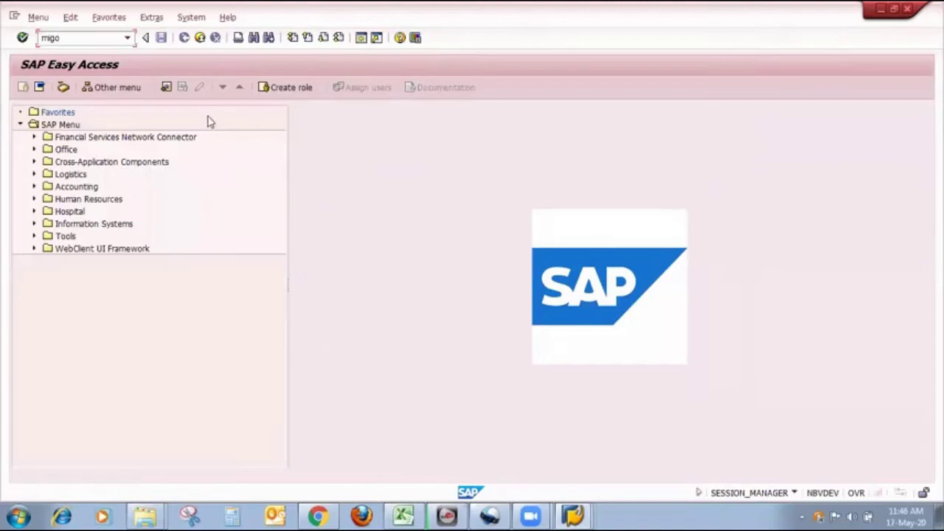
key("Return")
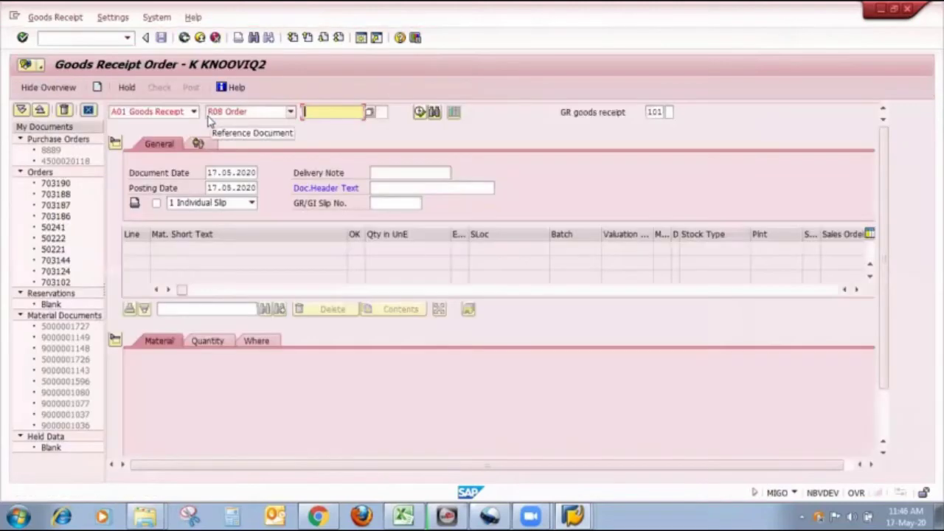
Consult the transaction sequence for inspection type 04 in the Excel sheet, and return to the goods receipt session in SAP.
left_click(404, 515)
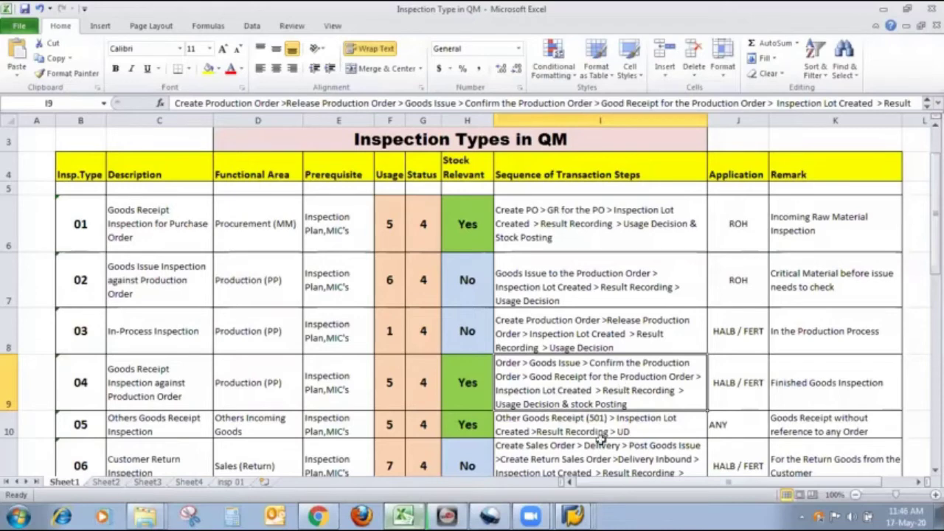
left_click(574, 516)
left_click(559, 443)
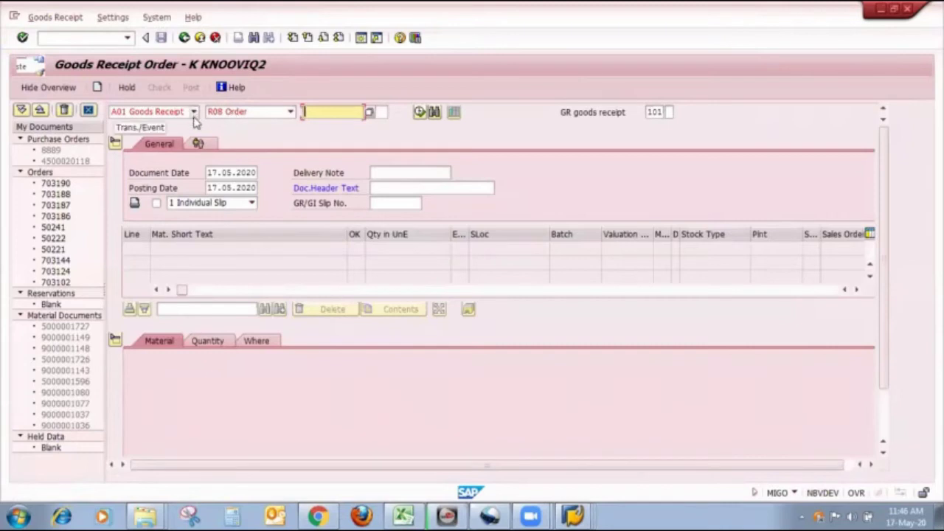
Load the confirmed production order into the goods receipt and mark its item as OK.
left_click(336, 112)
left_click(325, 125)
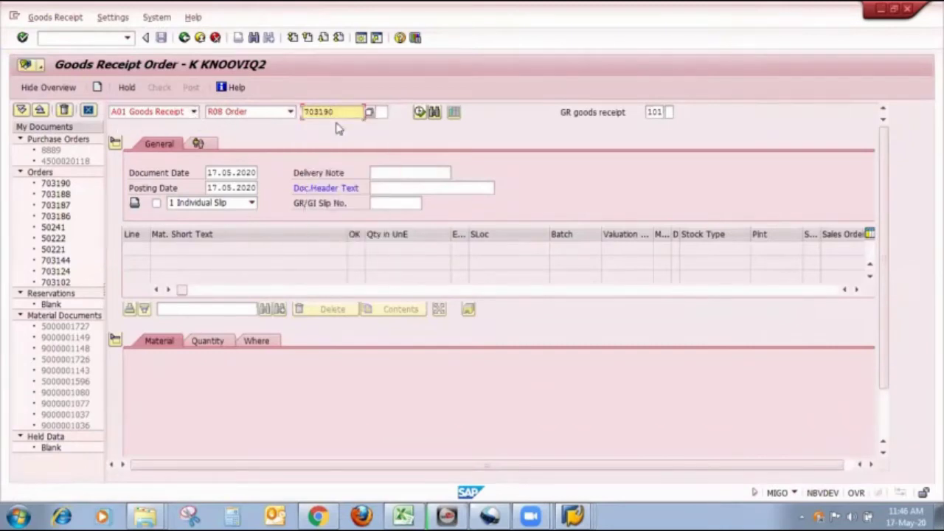
key("BackSpace")
type("1")
key("Return")
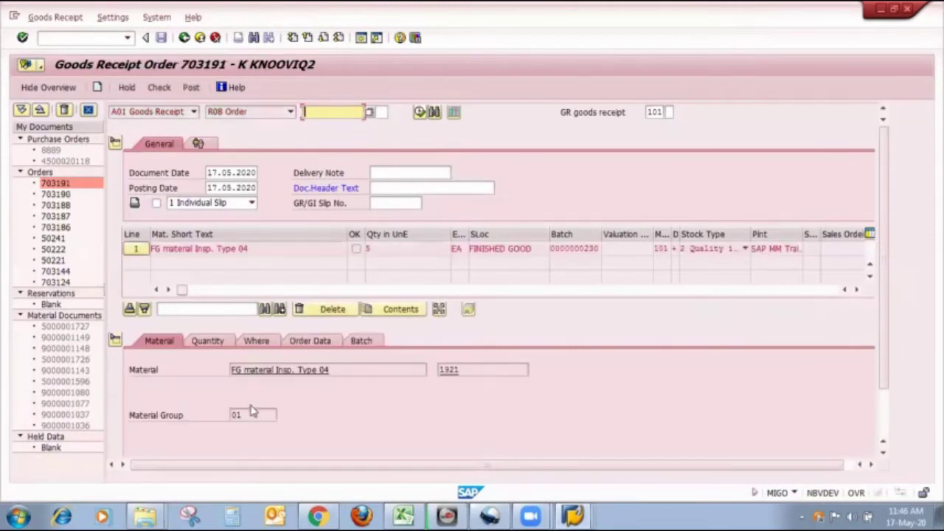
scroll(252, 410, "down", 3)
left_click(190, 446)
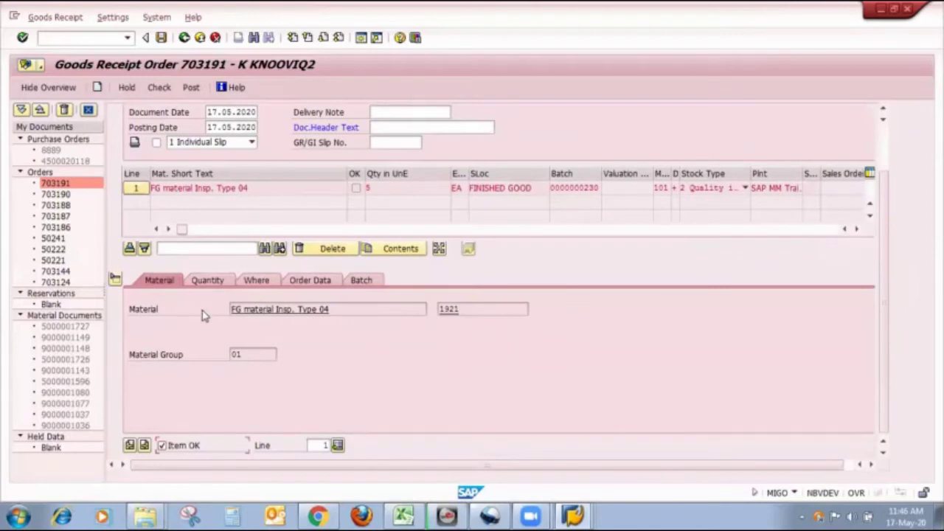
Review the quantity, storage location and stock type, order and batch data of the goods receipt item.
left_click(211, 281)
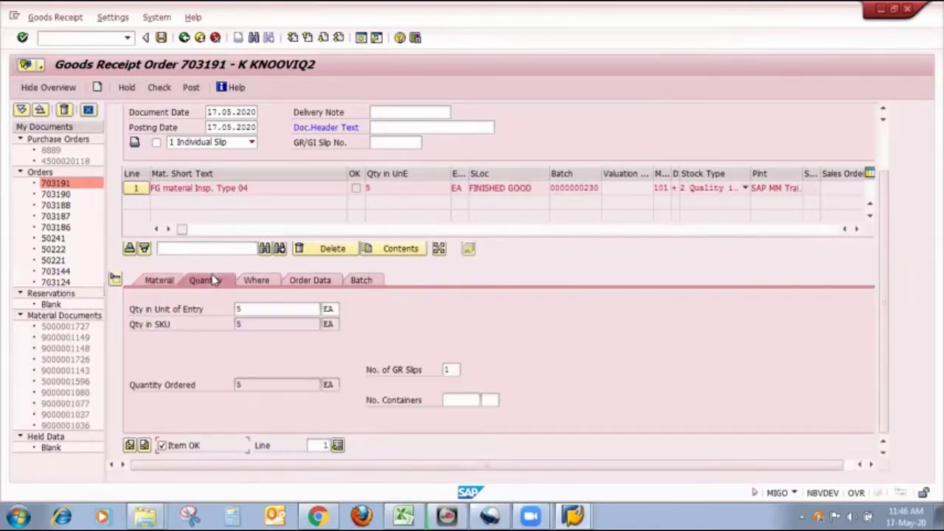
left_click(256, 280)
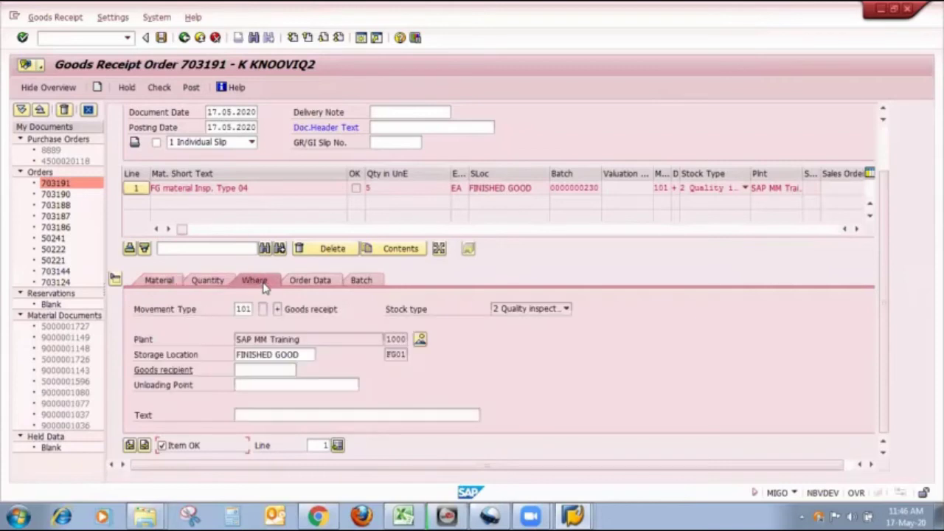
left_click(331, 283)
left_click(360, 281)
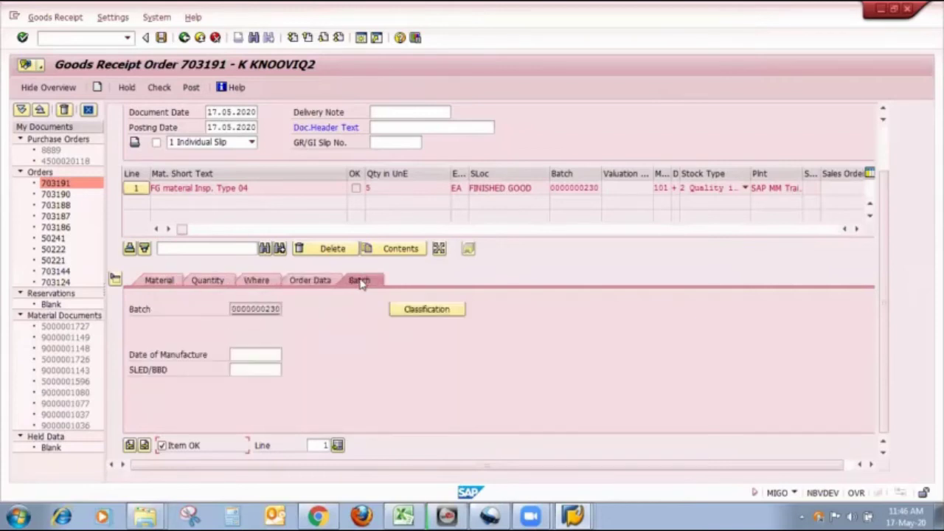
Set the document header text to 22 and post the goods receipt.
left_click(384, 128)
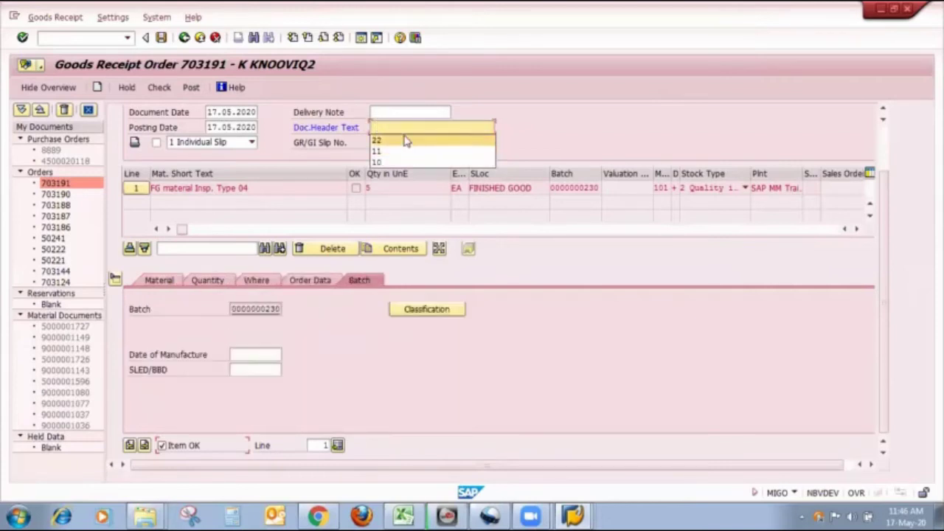
left_click(404, 135)
left_click(192, 87)
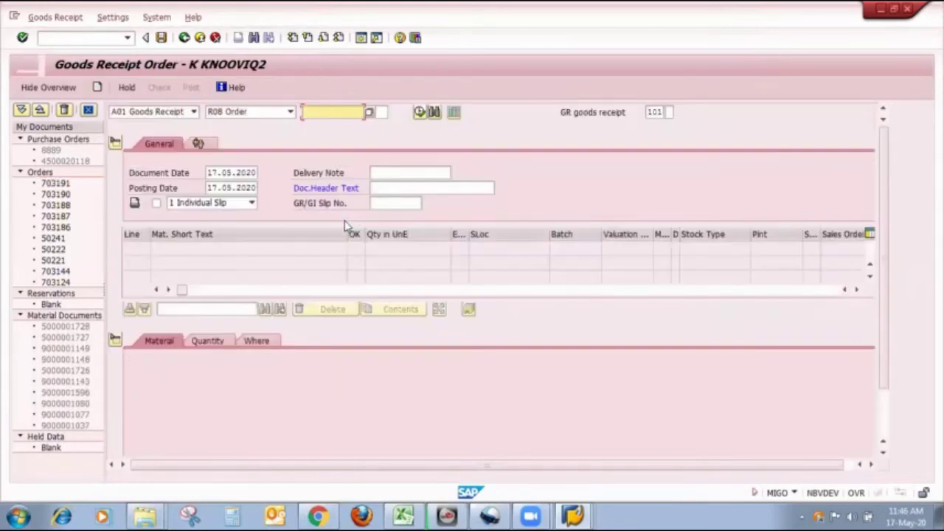
Return to the MD04 session, close the order details and refresh the stock/requirements list of material 1921.
left_click(573, 515)
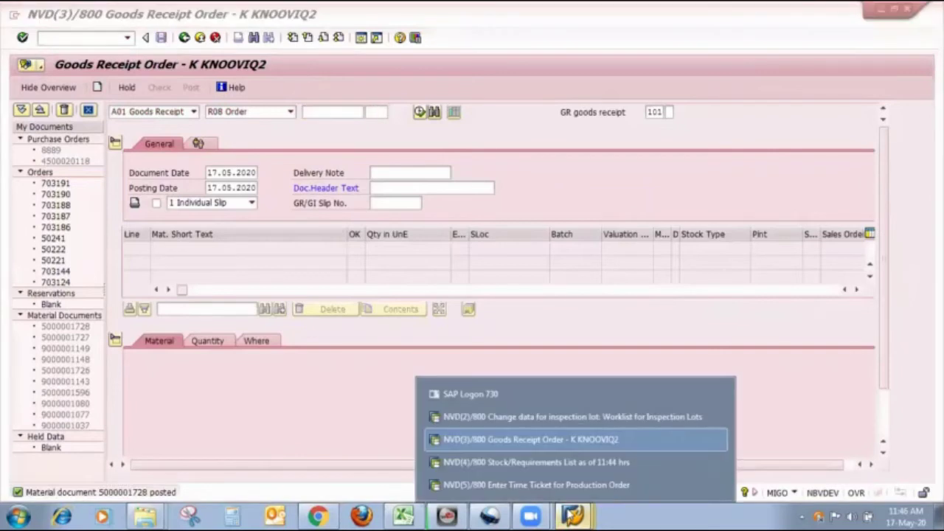
left_click(541, 467)
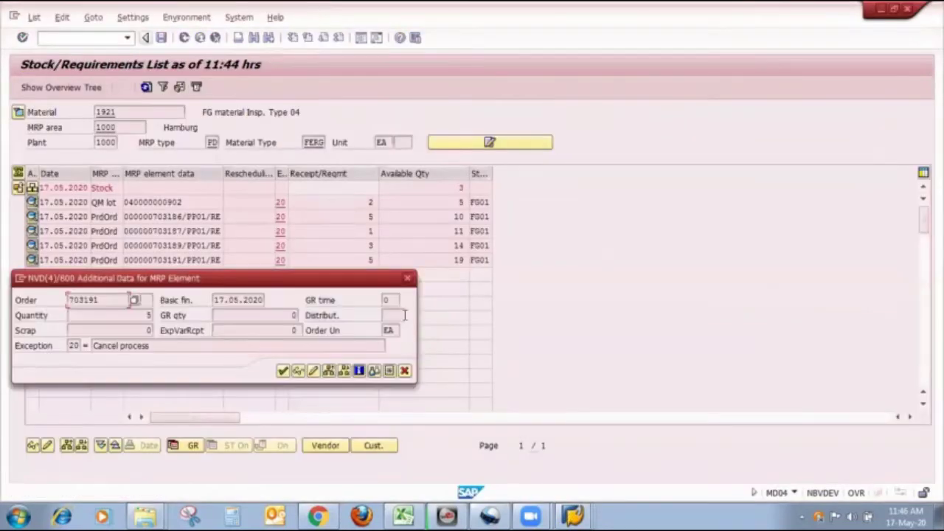
left_click(407, 278)
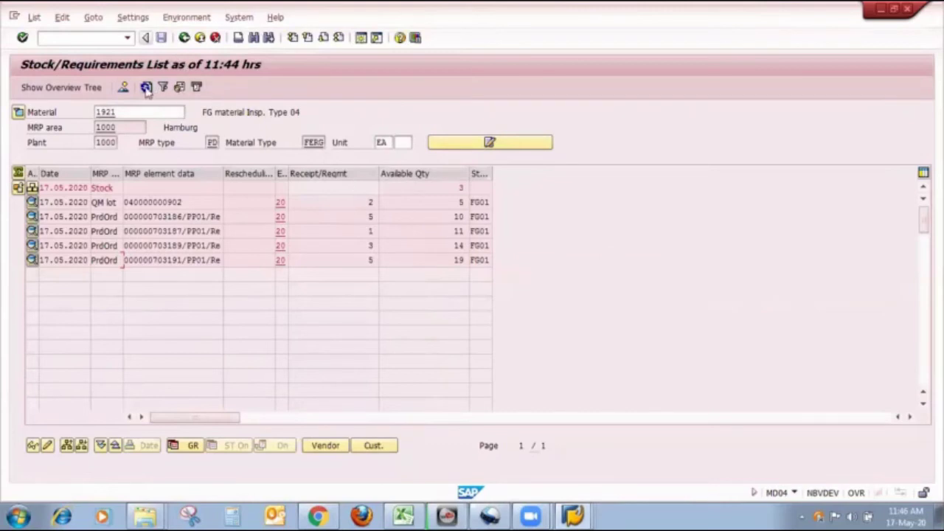
left_click(146, 87)
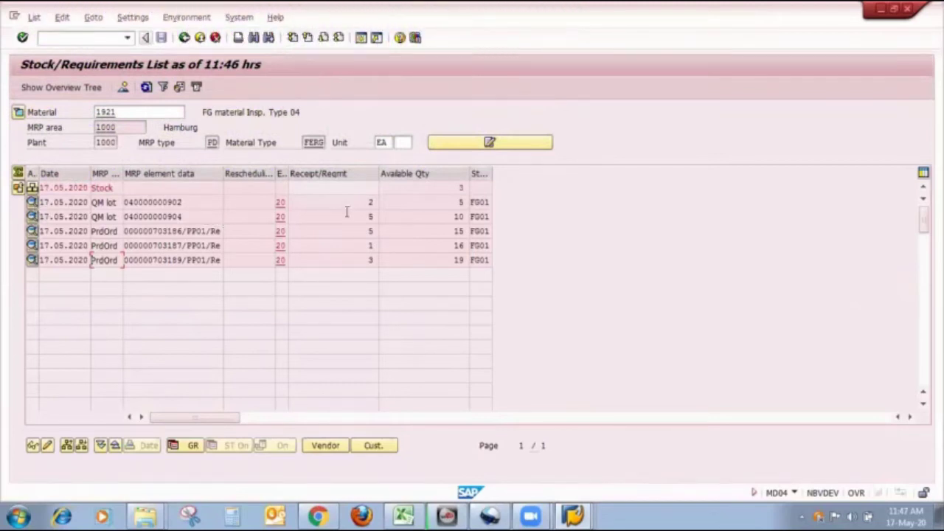
Switch to the order confirmation session and start transaction QA32 for inspection lot selection.
left_click(574, 514)
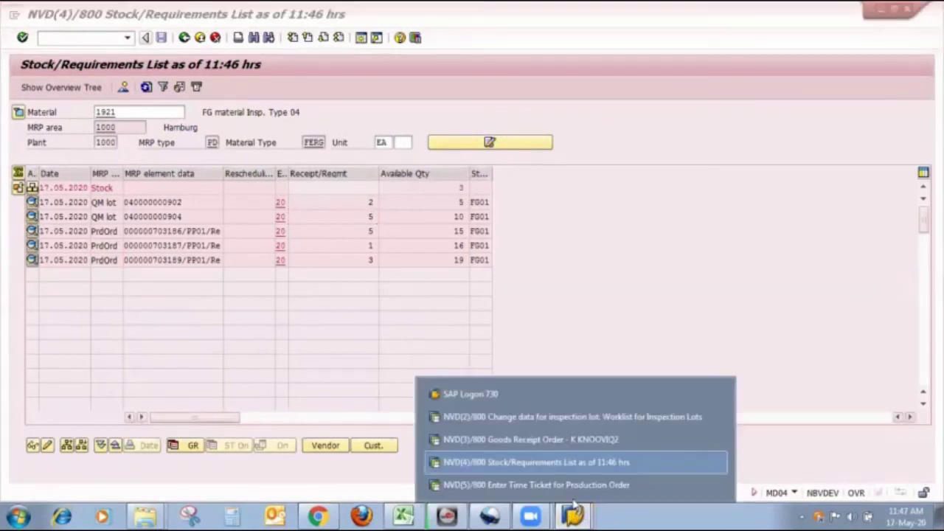
left_click(568, 486)
left_click(88, 36)
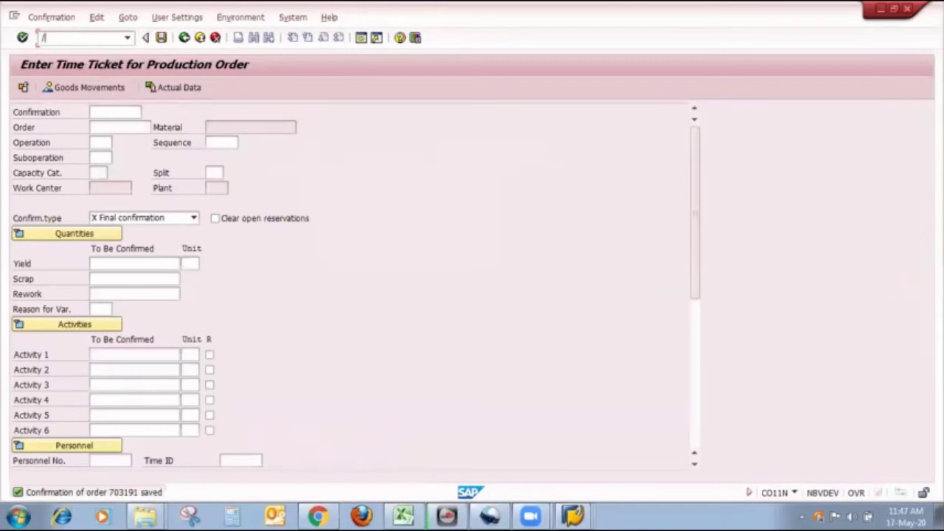
key("Return")
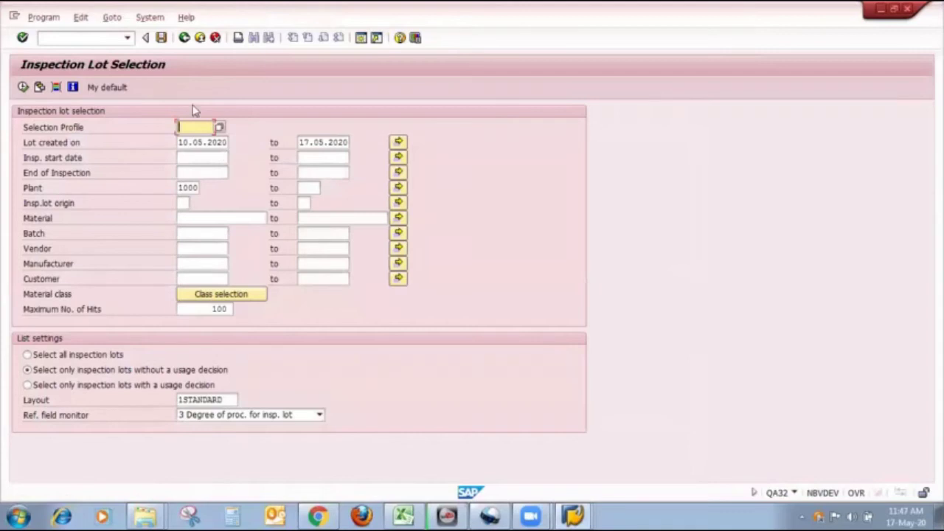
Set the start of the lot creation date range to 17.05.2020 and run the inspection lot selection.
left_click(228, 142)
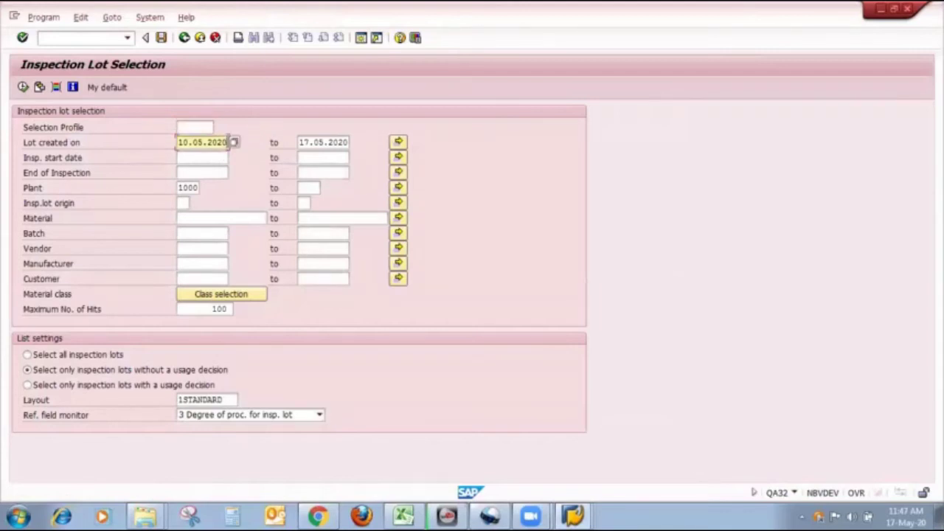
key("BackSpace")
key("BackSpace")
key("BackSpace")
key("BackSpace")
key("BackSpace")
key("BackSpace")
key("BackSpace")
key("BackSpace")
key("BackSpace")
key("BackSpace")
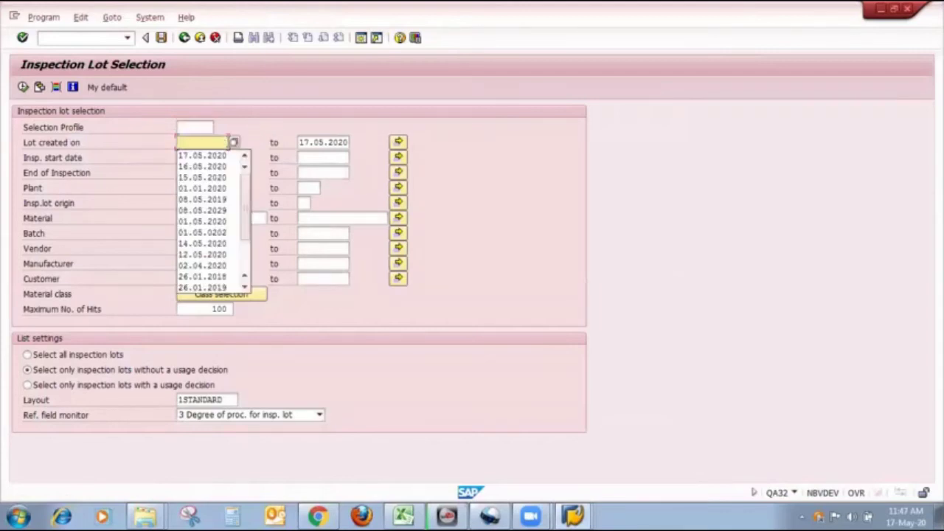
key("Down")
key("Return")
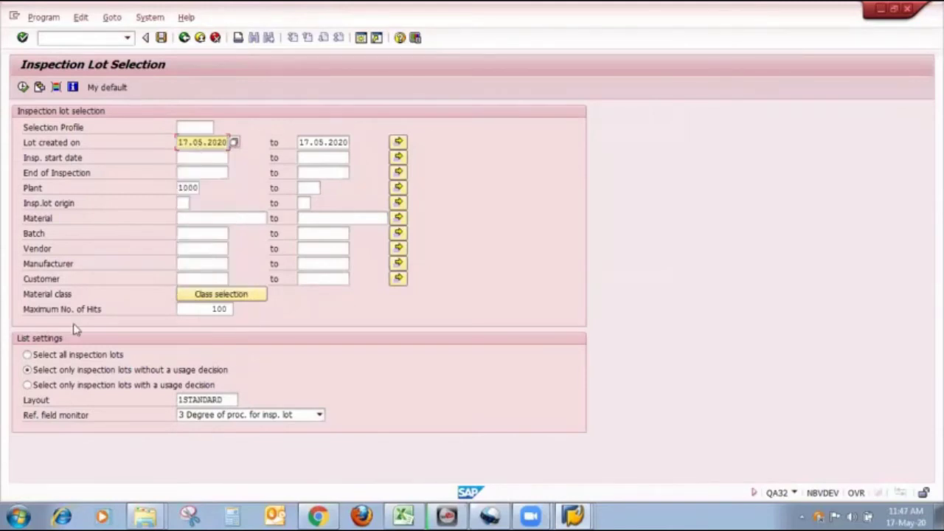
left_click(22, 88)
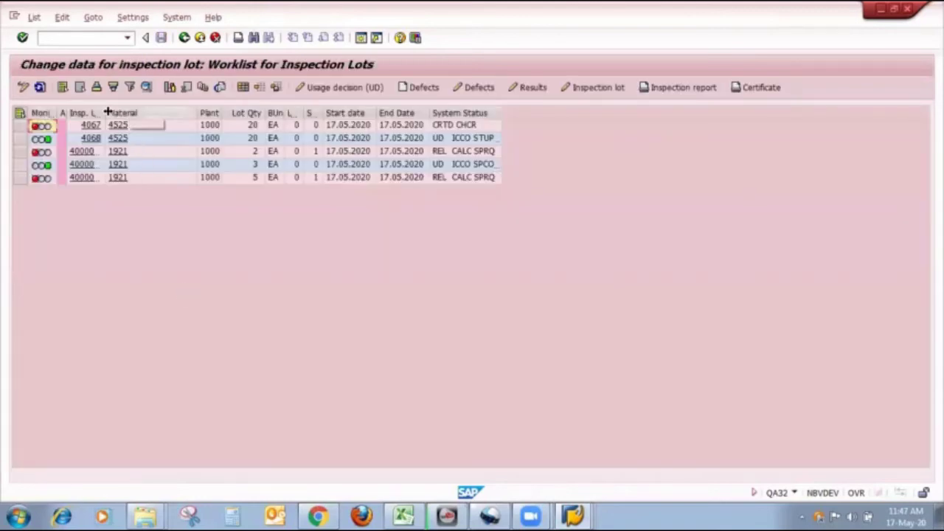
left_click_drag(108, 111, 136, 112)
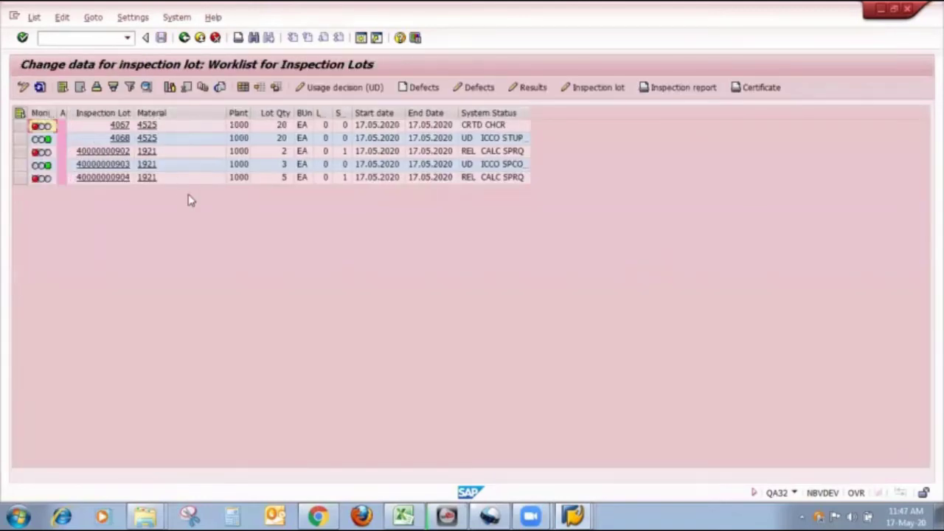
left_click(20, 178)
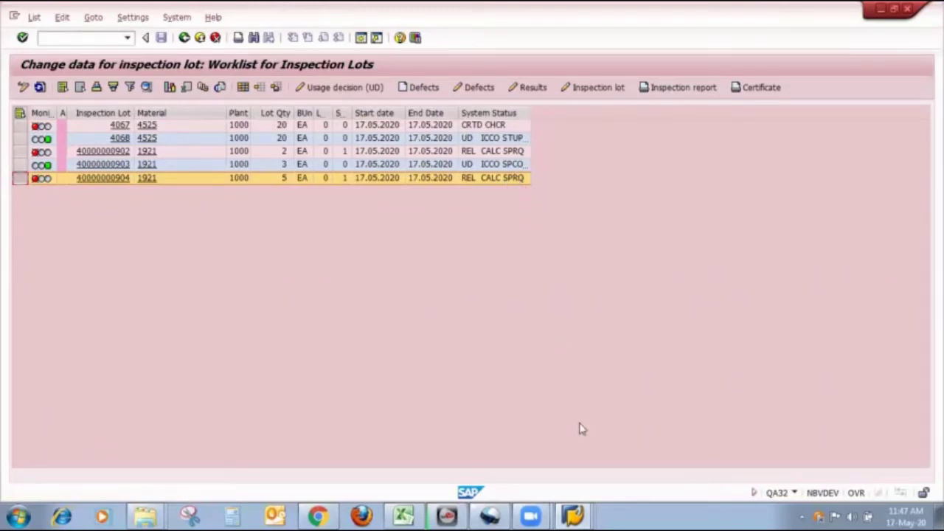
left_click(579, 515)
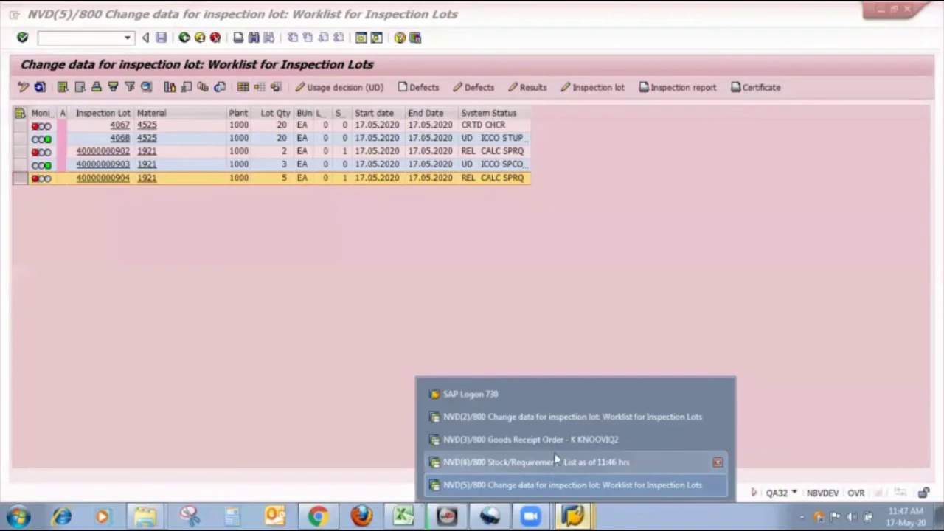
left_click(552, 438)
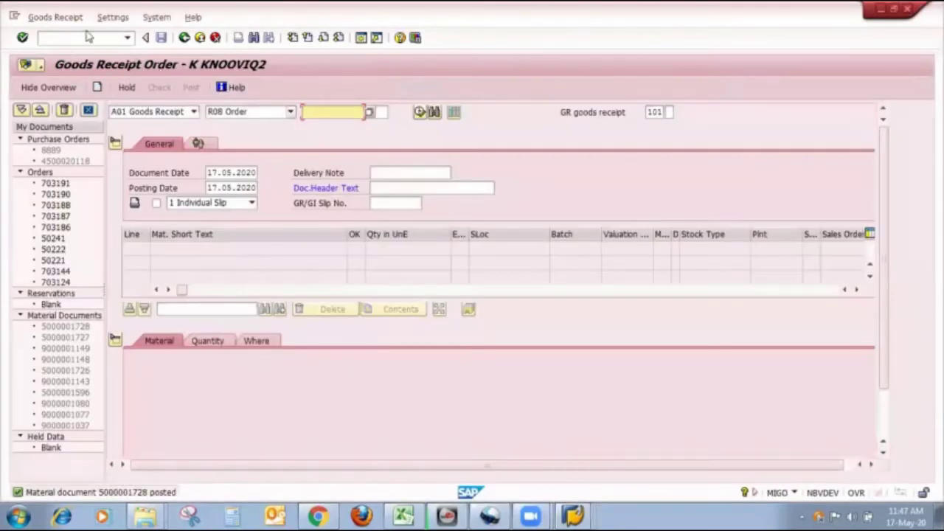
left_click(88, 35)
type("/")
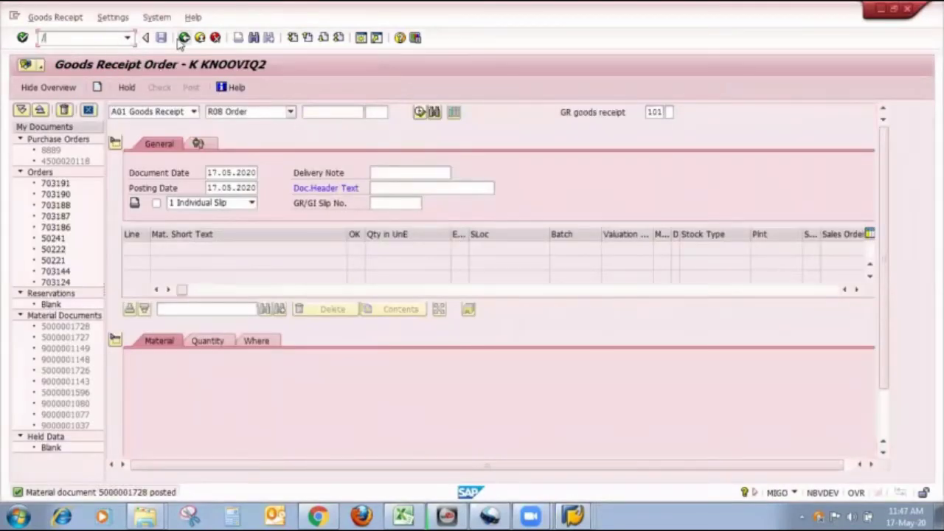
type("nmmbe")
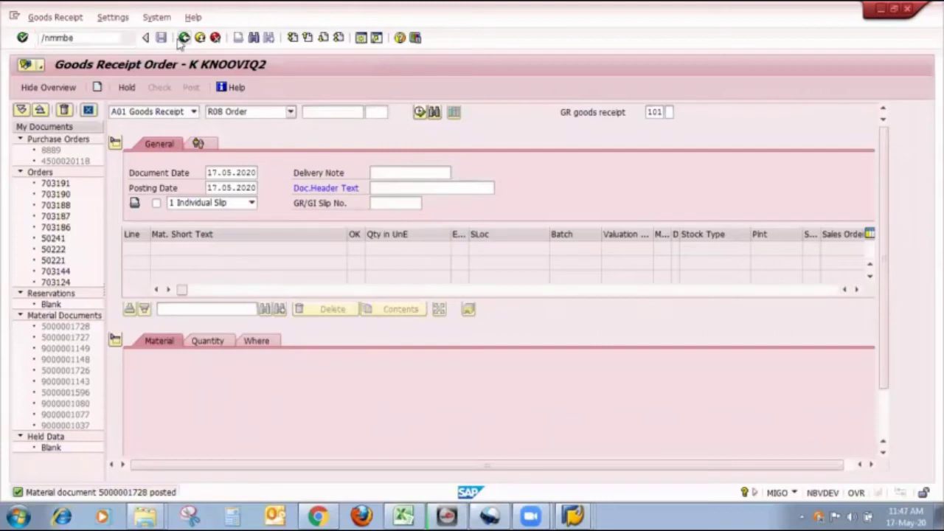
key("Return")
left_click(23, 87)
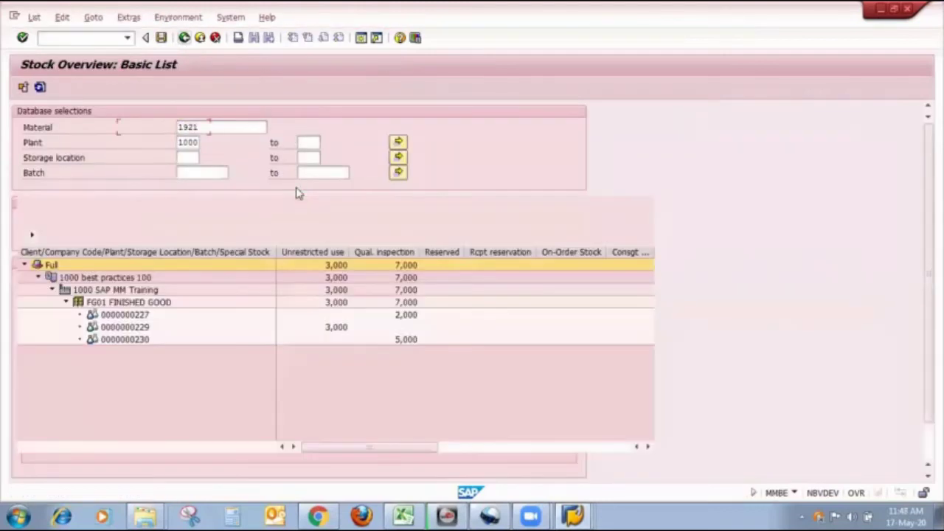
left_click(407, 341)
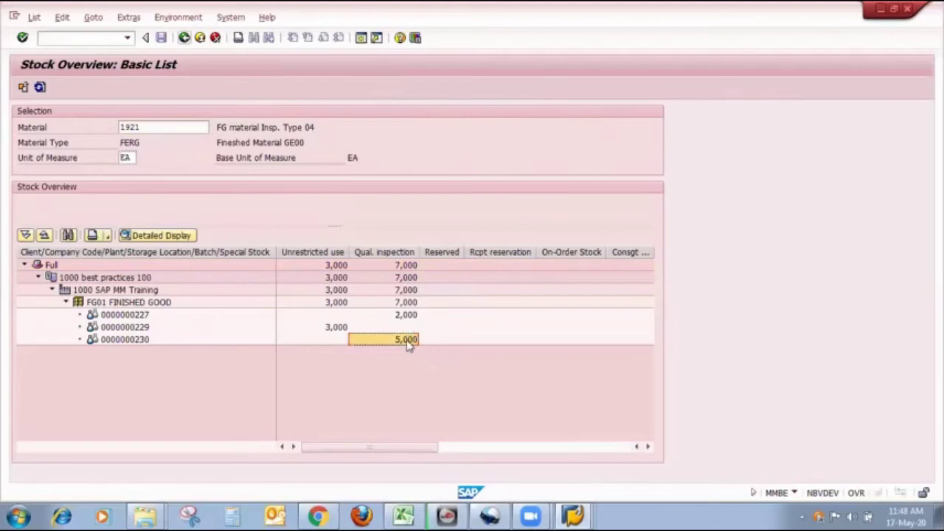
left_click(342, 347)
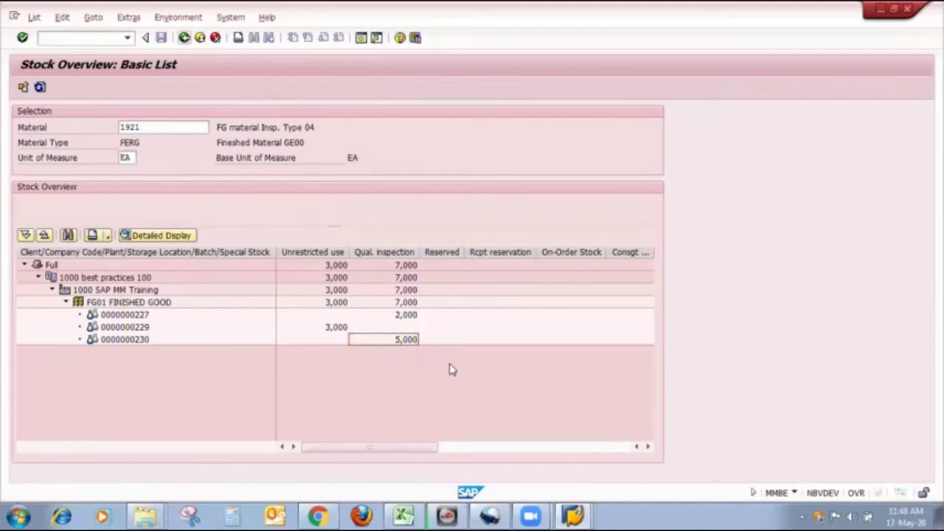
left_click(574, 515)
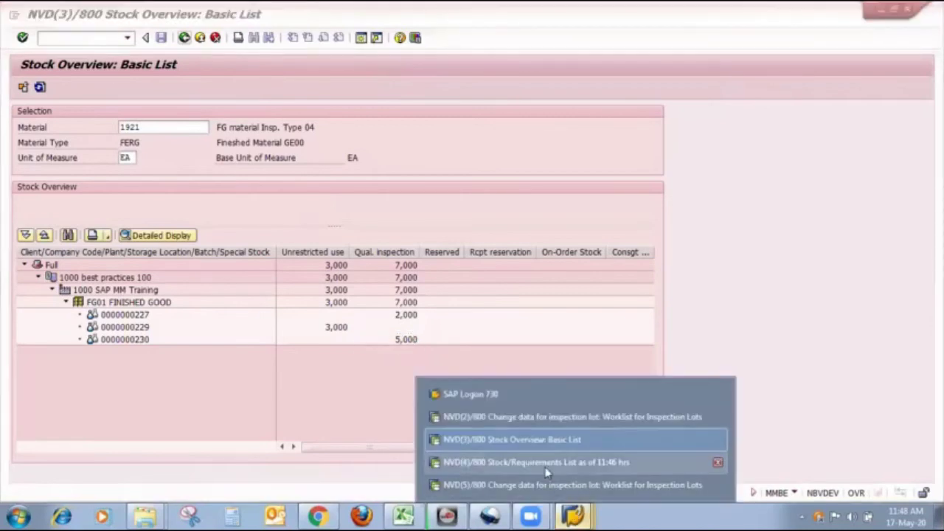
left_click(554, 486)
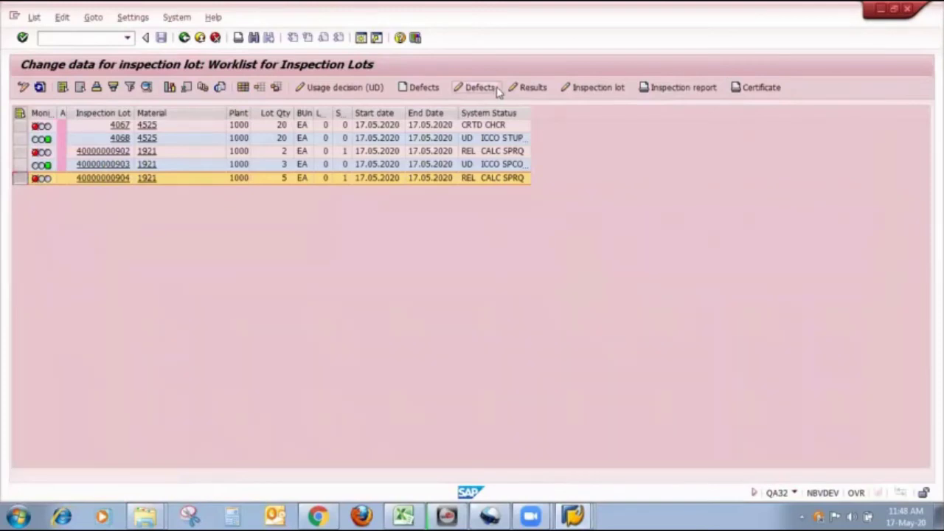
double_click(531, 162)
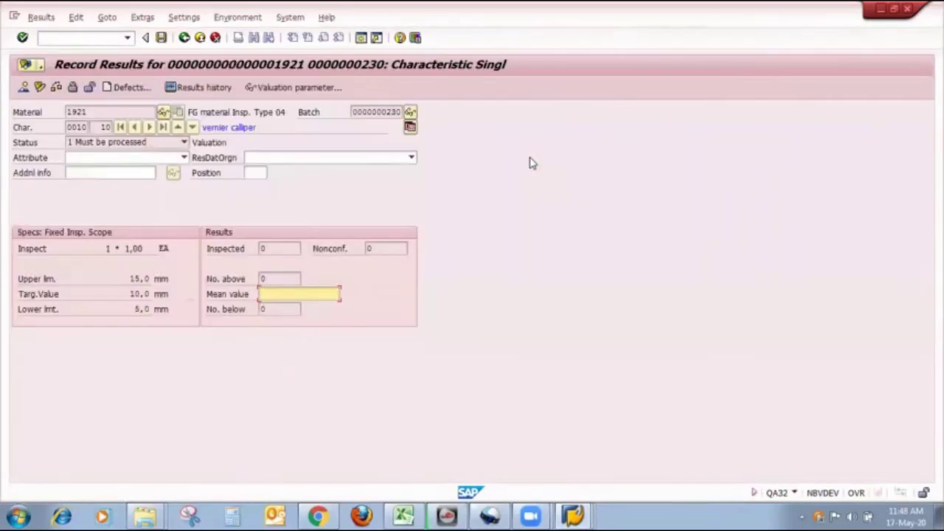
left_click(24, 87)
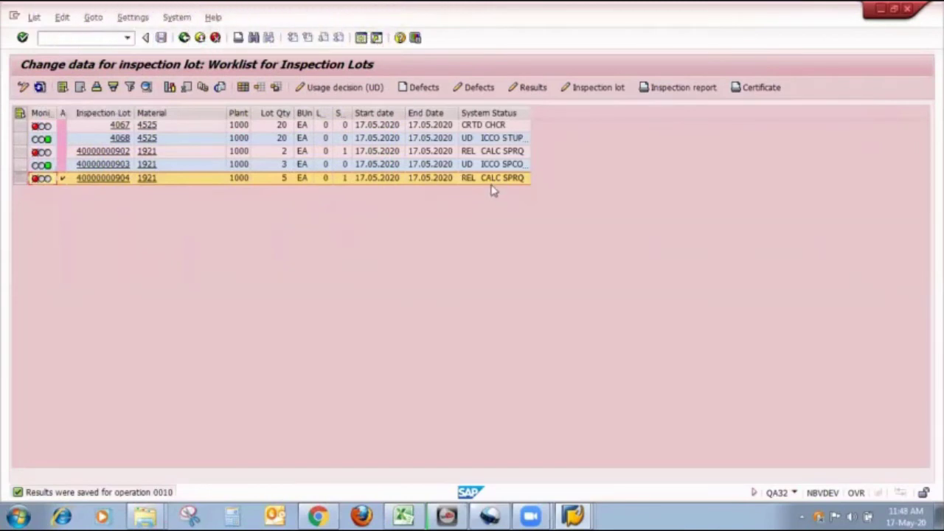
left_click(41, 87)
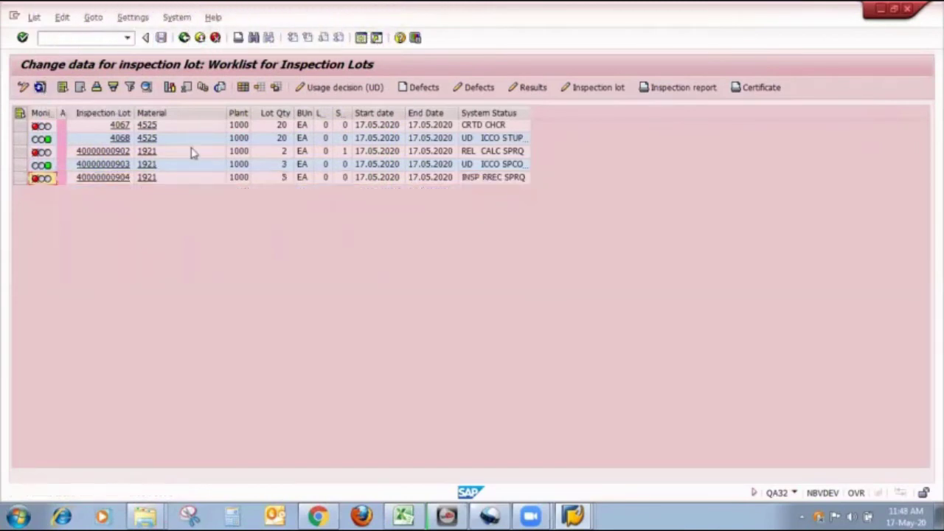
left_click(19, 178)
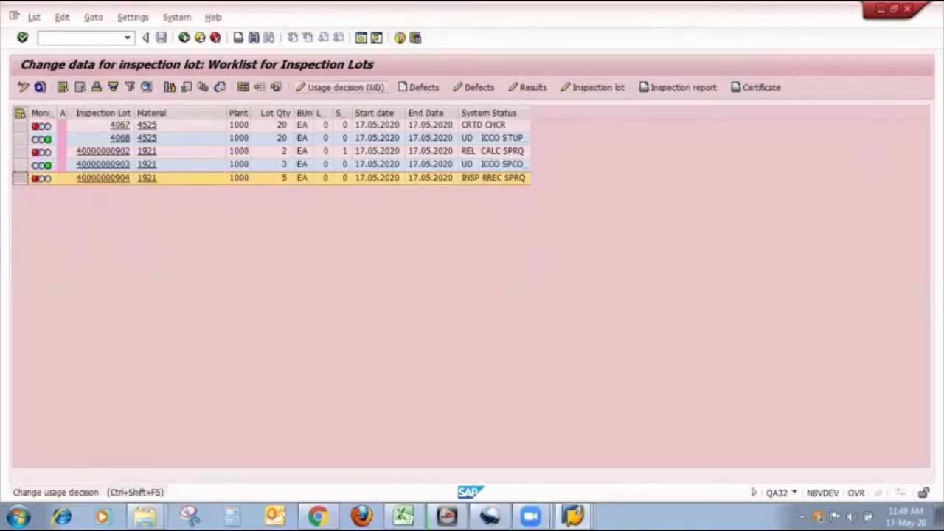
left_click(367, 87)
left_click(118, 385)
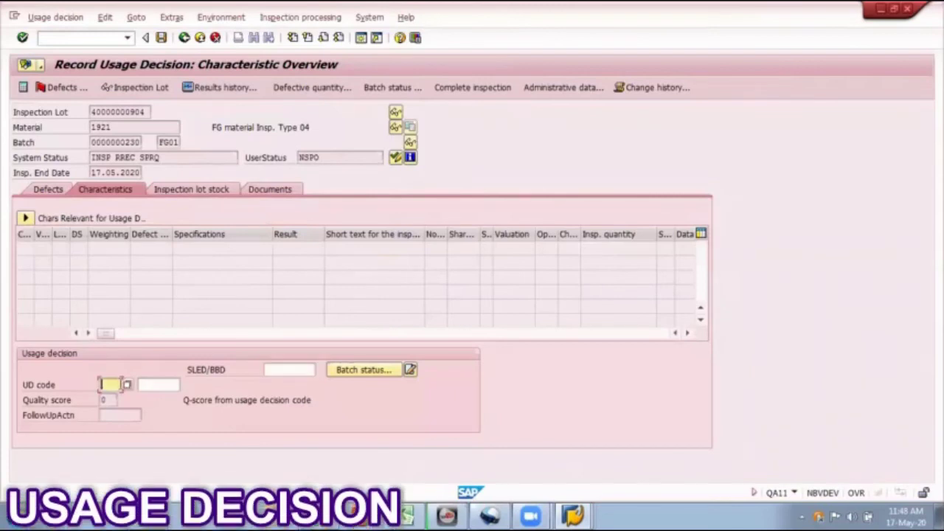
left_click(135, 385)
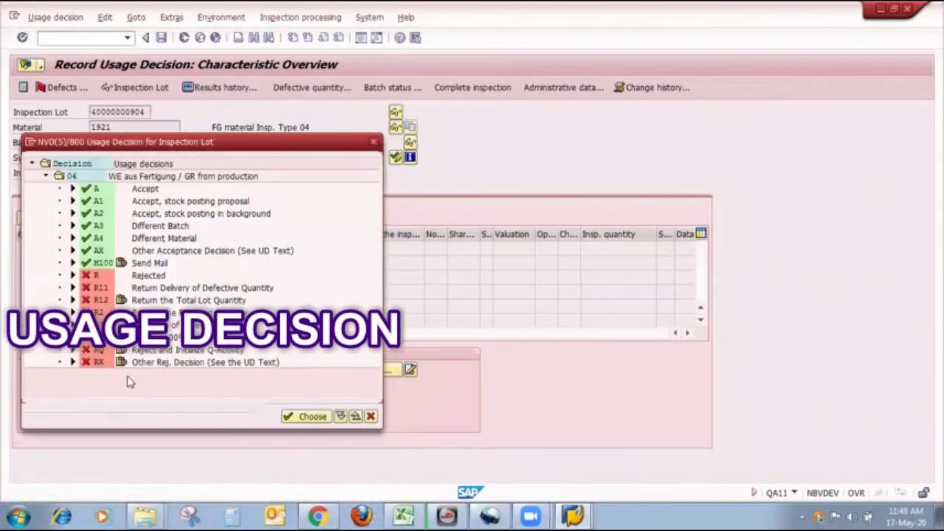
double_click(116, 186)
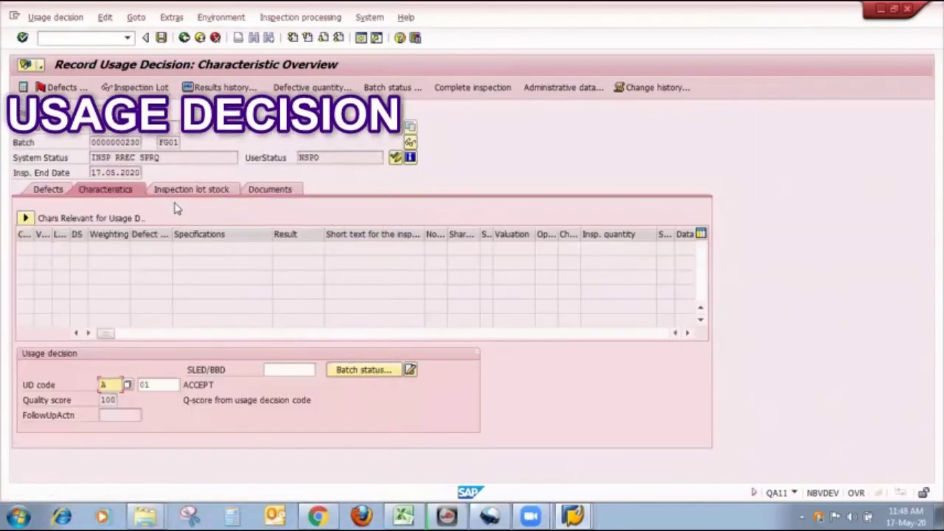
key("Return")
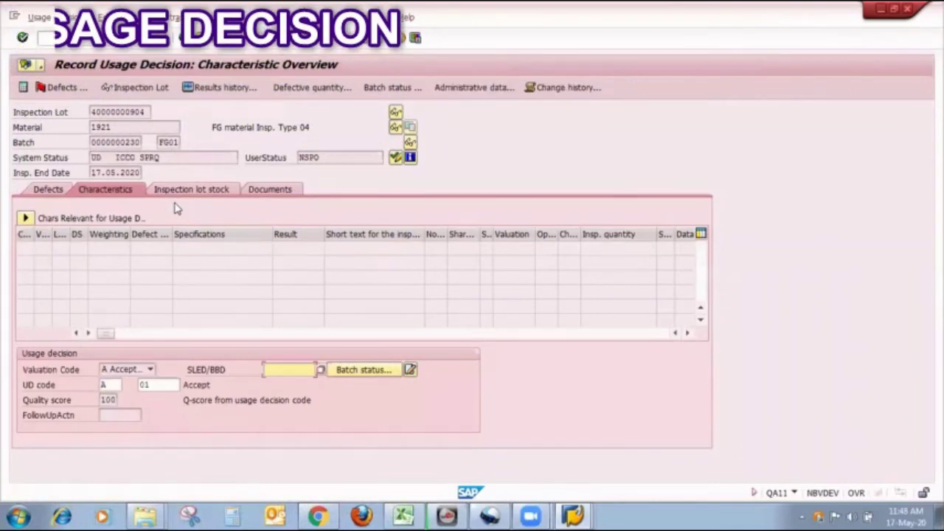
left_click(25, 219)
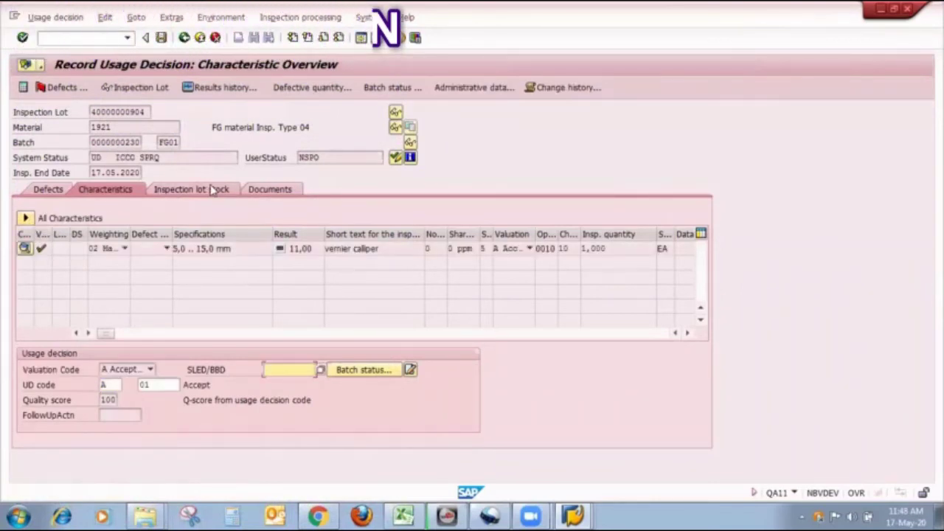
Post 5 EA of the lot stock to unrestricted use, save the usage decision and check the lot's full system status in the refreshed worklist.
left_click(217, 189)
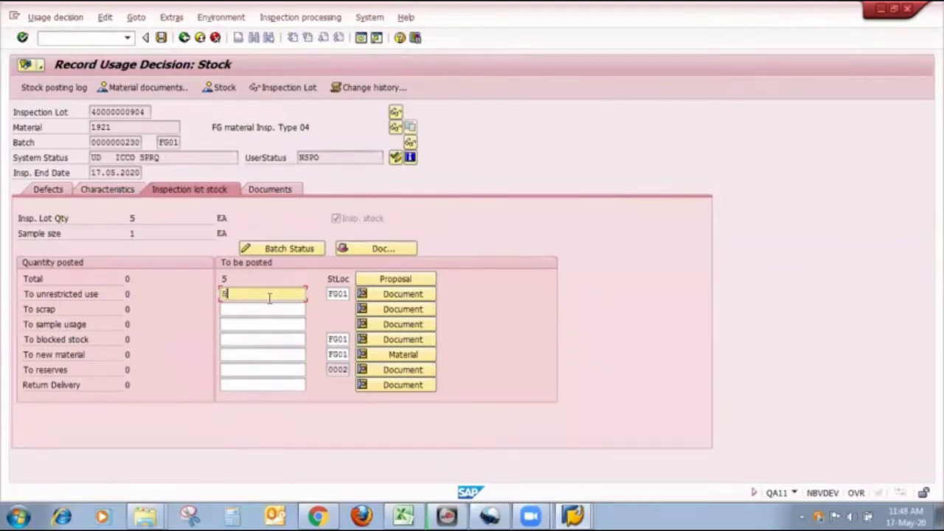
left_click(160, 38)
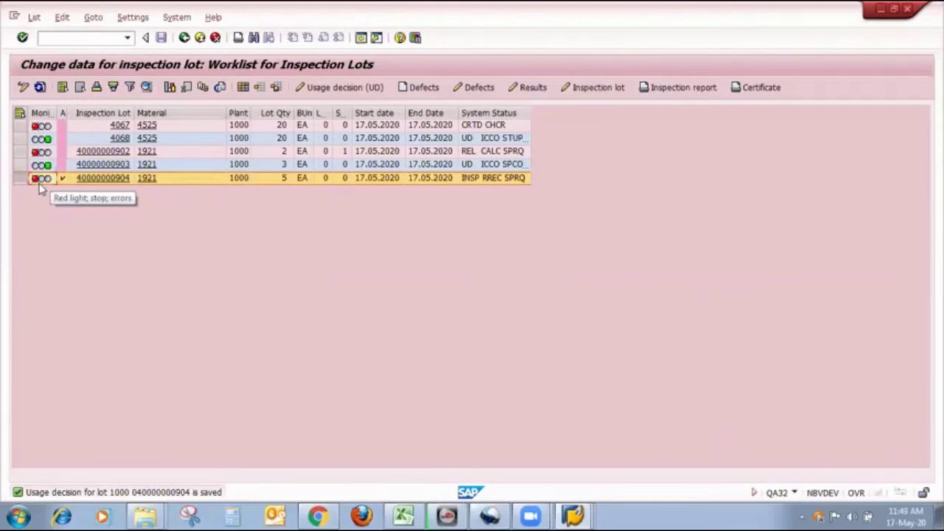
left_click(40, 87)
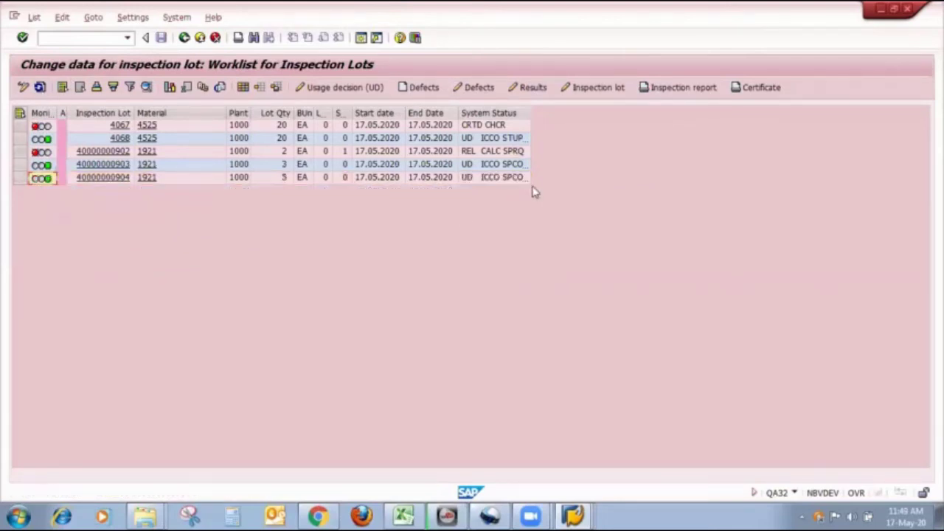
left_click_drag(525, 105, 587, 105)
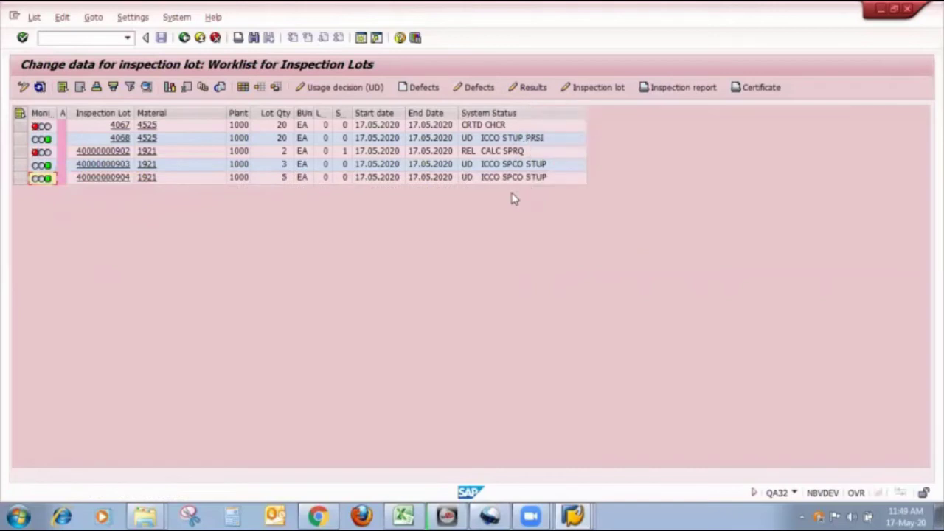
Switch to the MD04 session and refresh the stock/requirements list of material 1921.
left_click(583, 515)
left_click(552, 464)
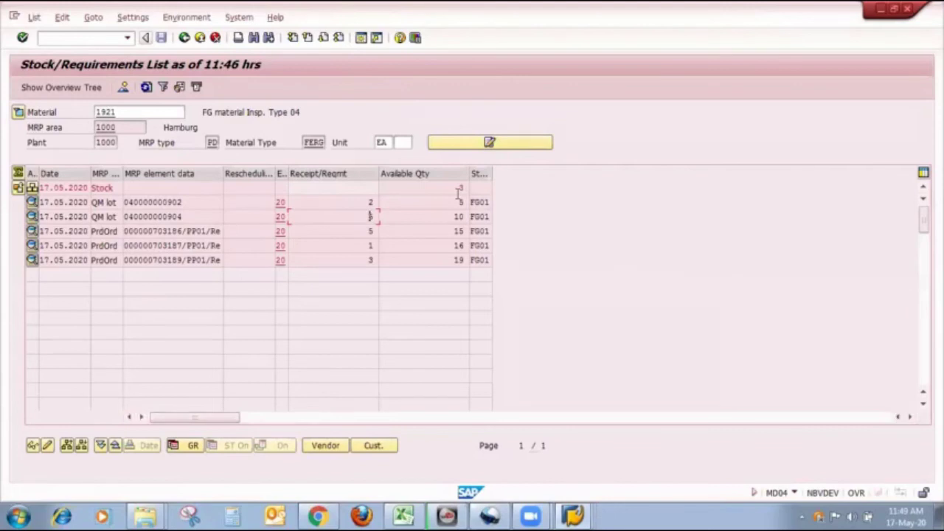
left_click(147, 88)
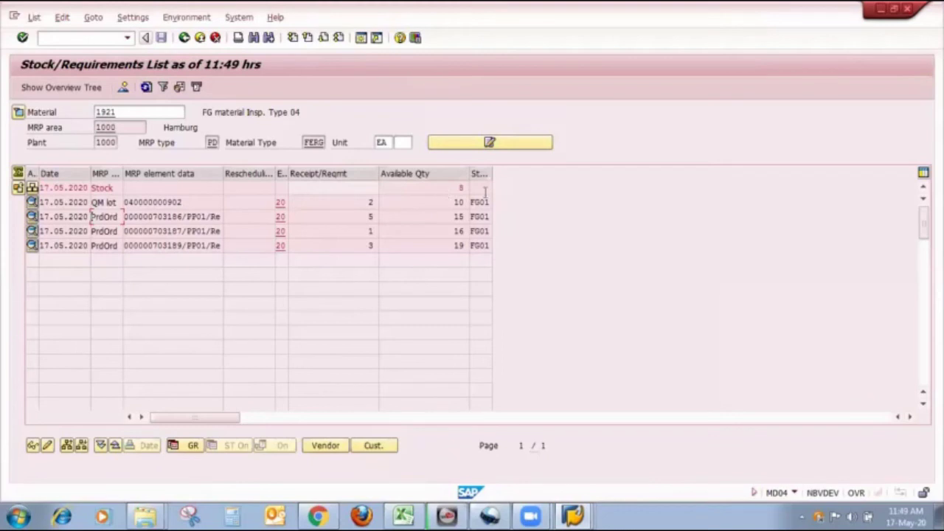
Switch to the MMBE session and refresh the stock overview of material 1921.
left_click(588, 514)
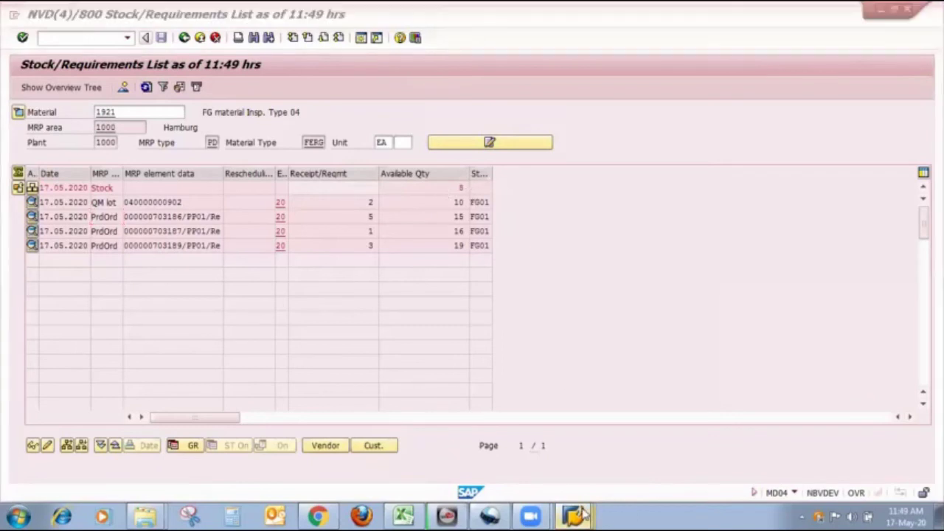
left_click(546, 441)
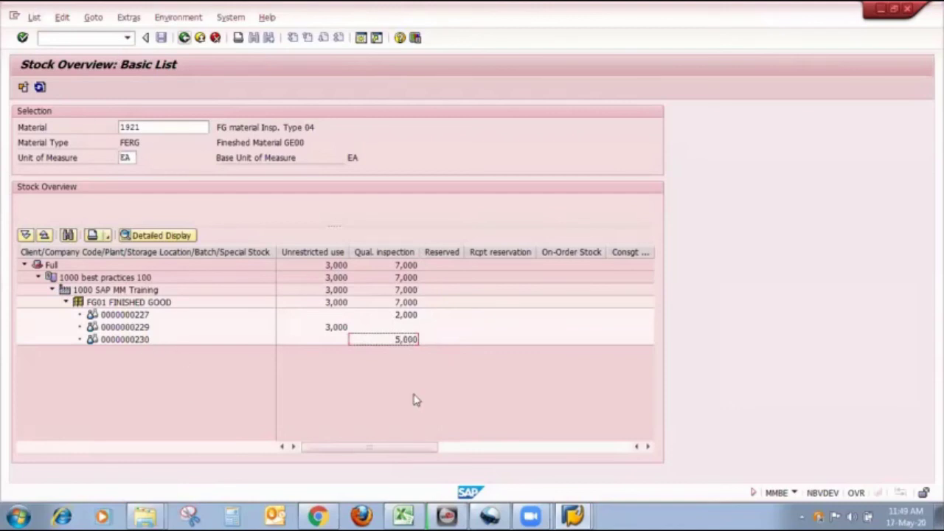
left_click(39, 88)
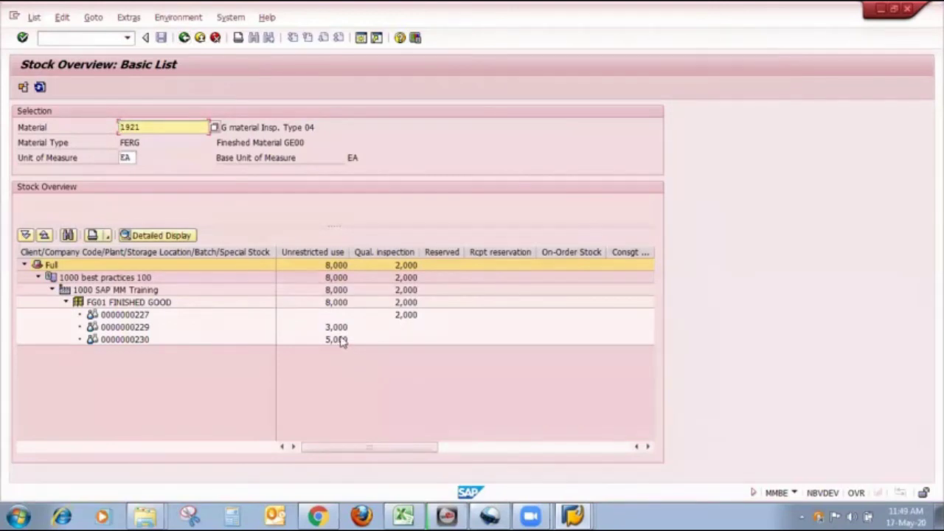
Return to the MD04 session and start the material document list with transaction code /nmb51.
left_click(578, 515)
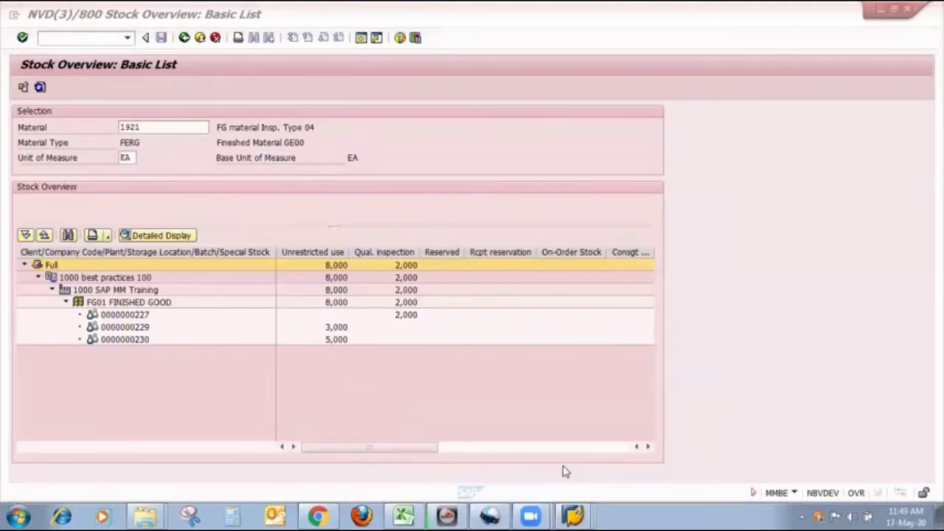
type("/")
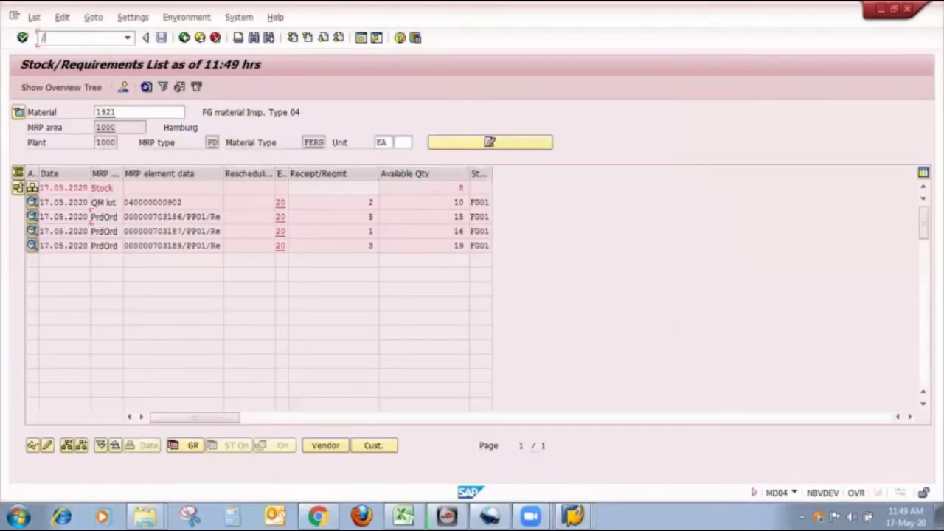
type("nmb51")
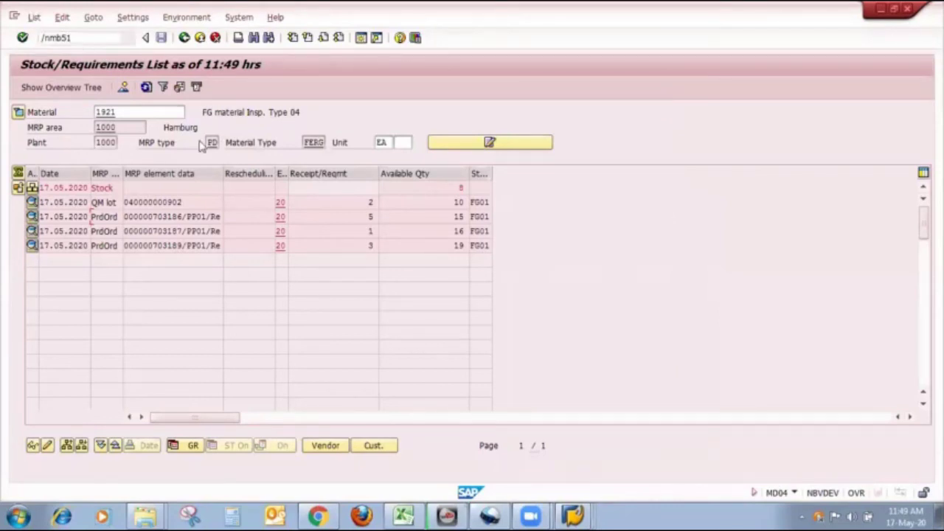
key("Return")
Clear the prefilled order and vendor from the material document selection, keeping material 1921 and plant 1000.
left_click(216, 248)
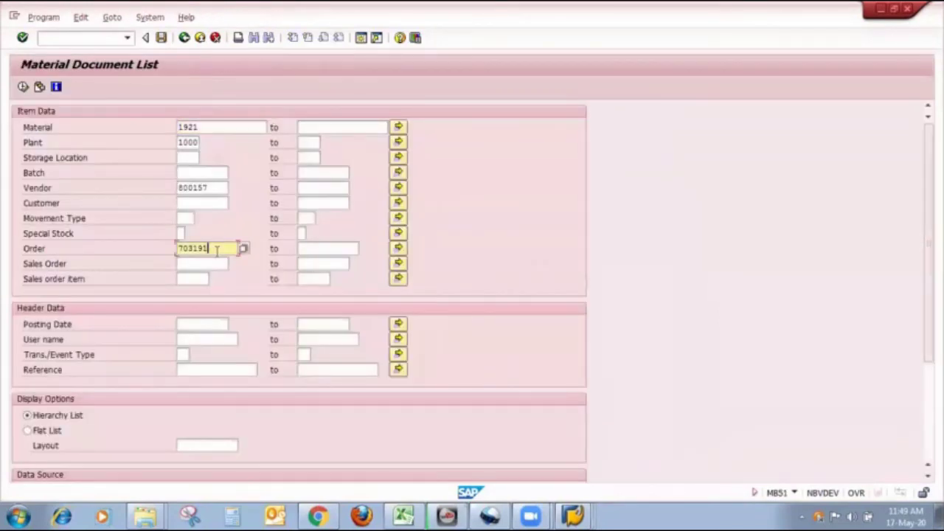
key("BackSpace")
key("BackSpace")
key("BackSpace")
key("BackSpace")
key("BackSpace")
key("BackSpace")
left_click(216, 184)
key("BackSpace")
key("BackSpace")
key("BackSpace")
key("BackSpace")
key("BackSpace")
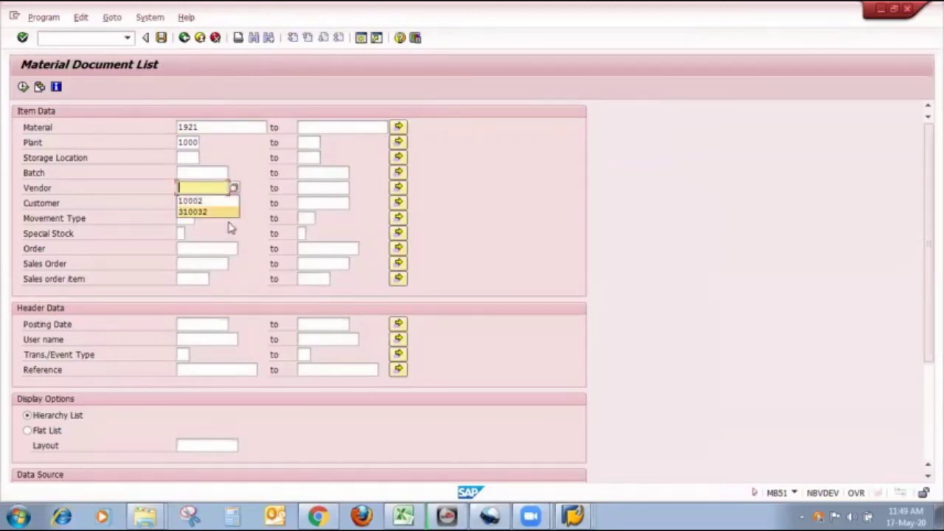
List the material documents with posting date 17.05.2020 and examine the 101 and 321 movements for the 5 EA quantity.
left_click(192, 325)
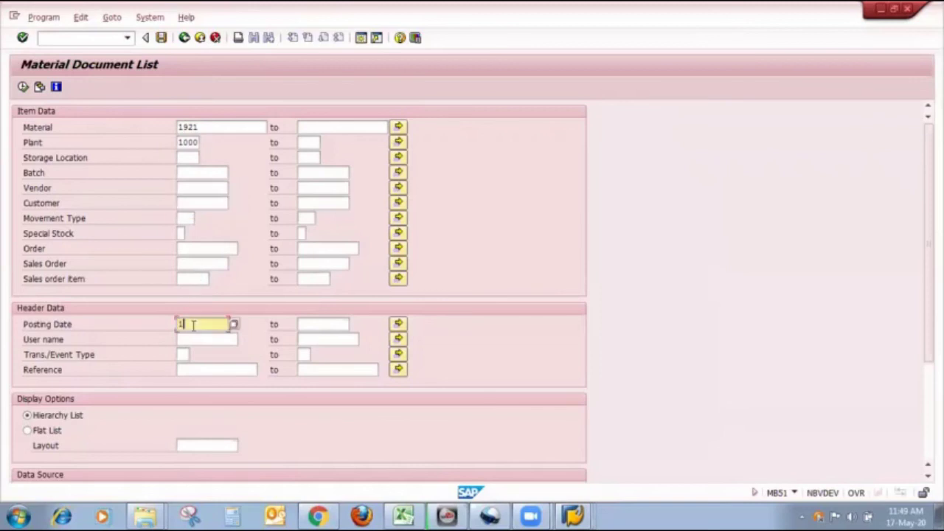
type("17.05.2020")
left_click(23, 87)
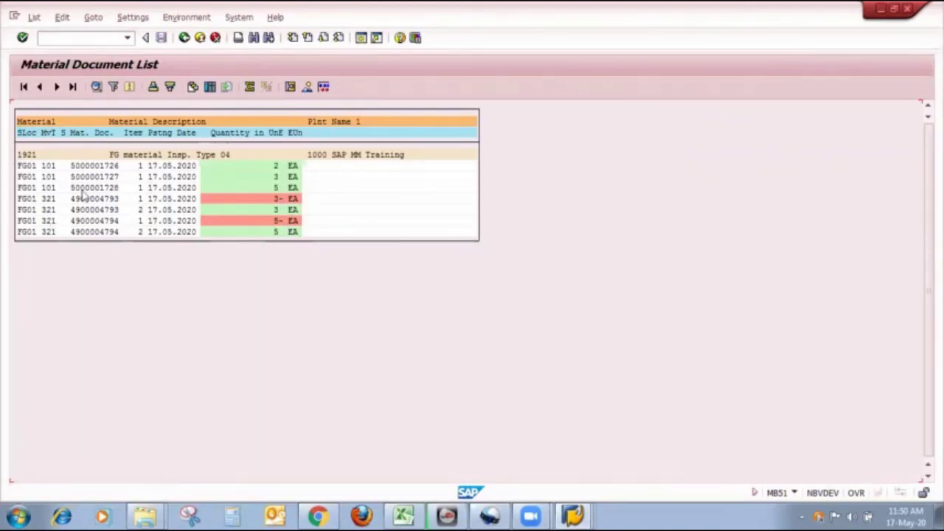
left_click(47, 187)
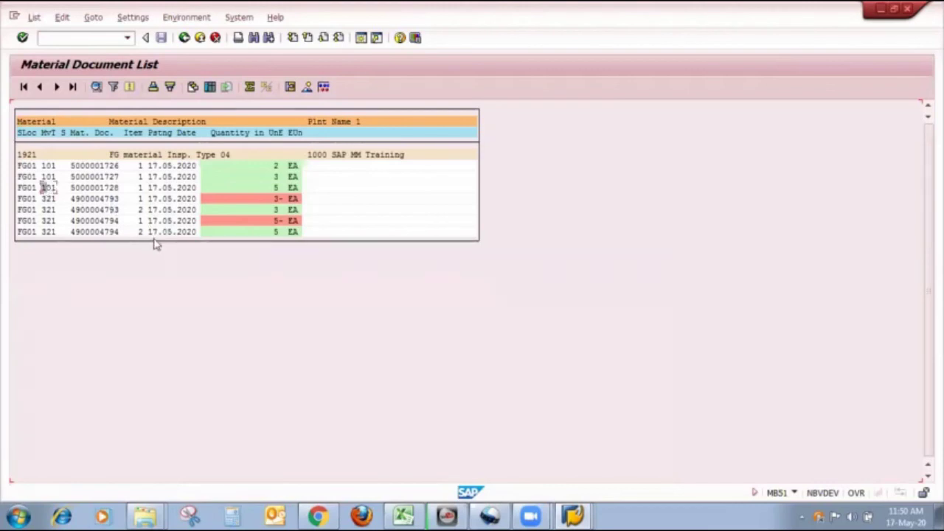
left_click(52, 220)
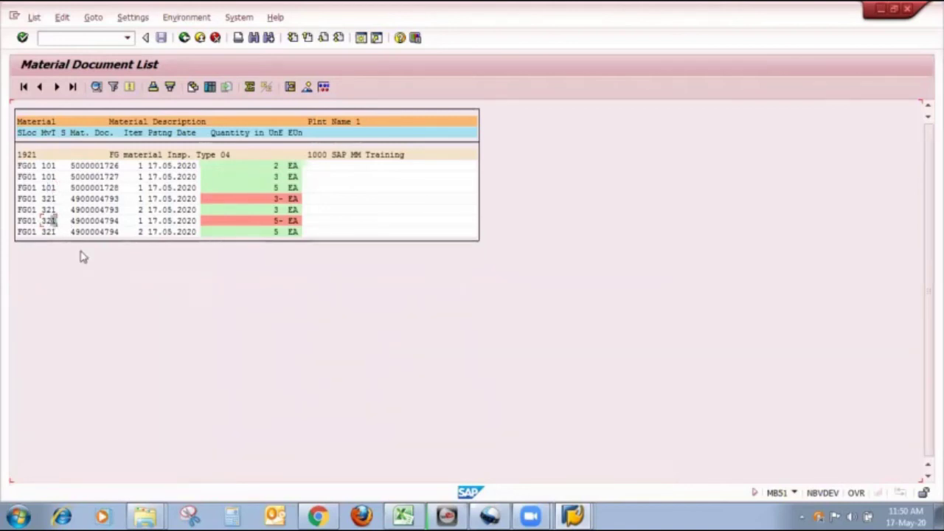
Switch to the Inspection Type in QM workbook in Excel and select the description of inspection type 04 in cell C9.
key("alt+Tab")
left_click(178, 396)
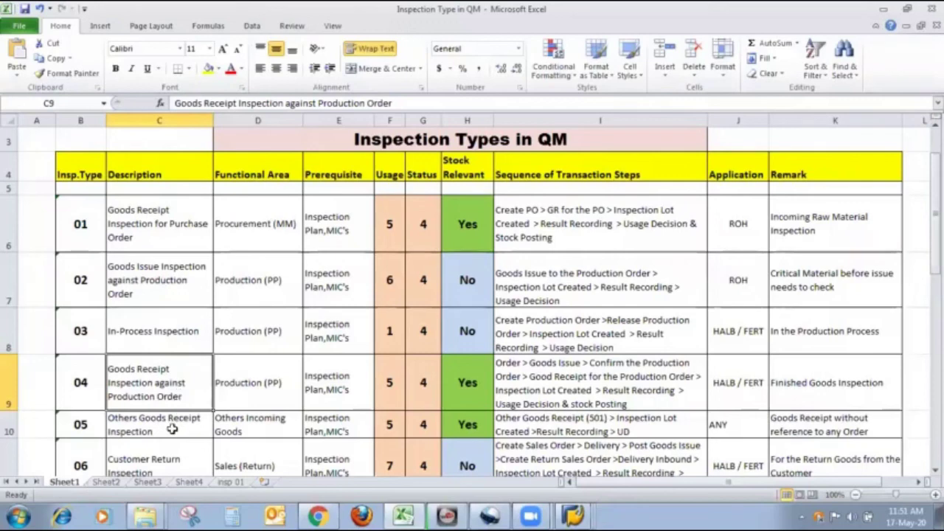
left_click(173, 425)
left_click(138, 383)
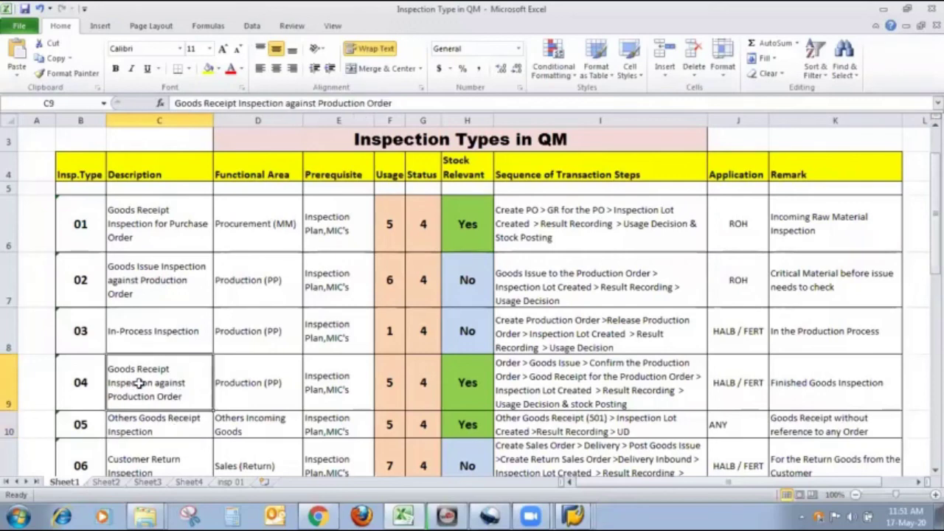